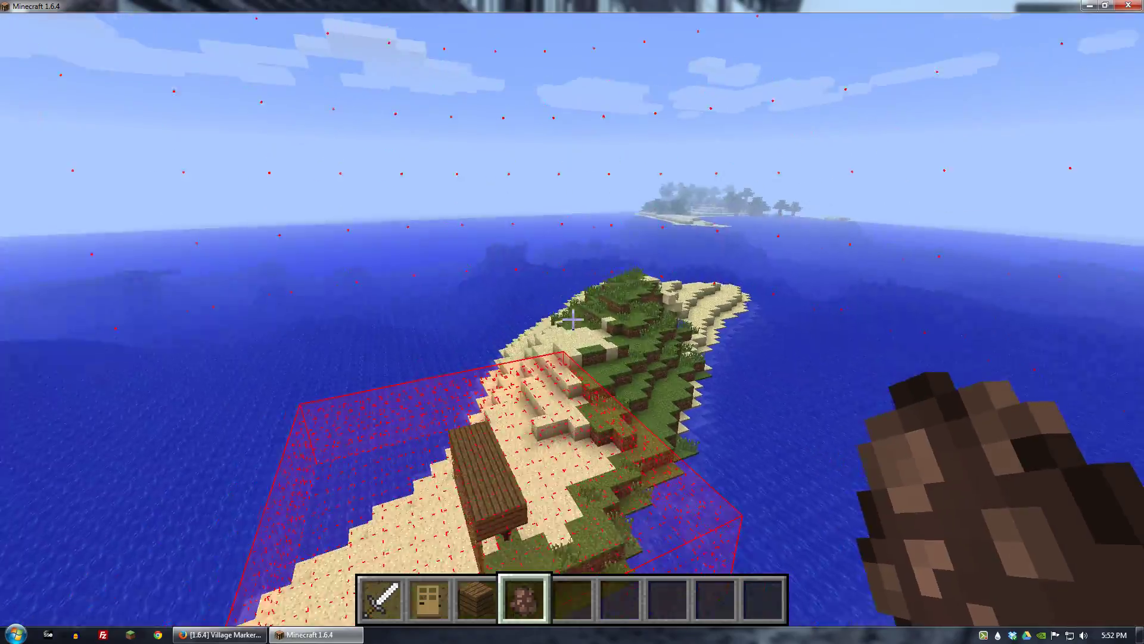
scroll(572, 322, "down", 1)
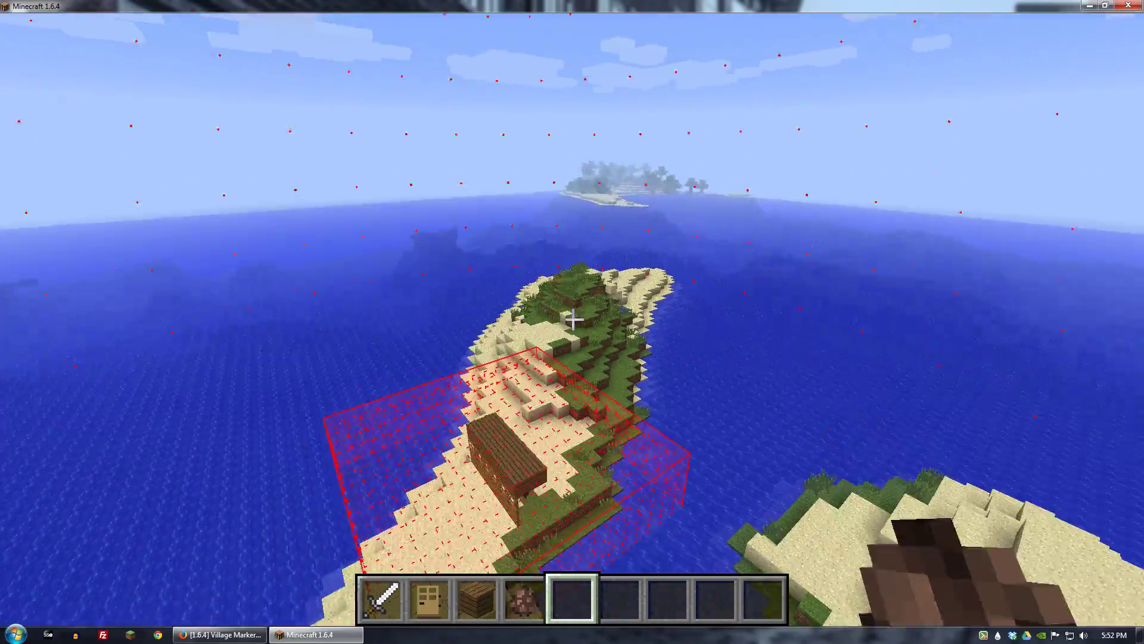
key("s")
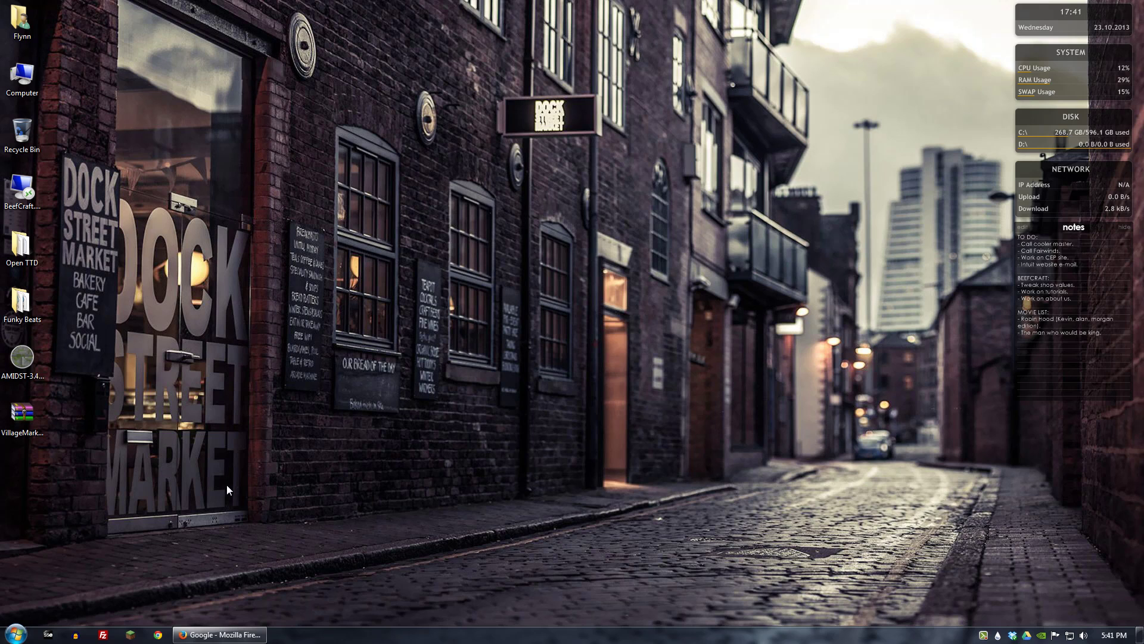
Step: Switch to Firefox and search Google for "village marker"
left_click(220, 635)
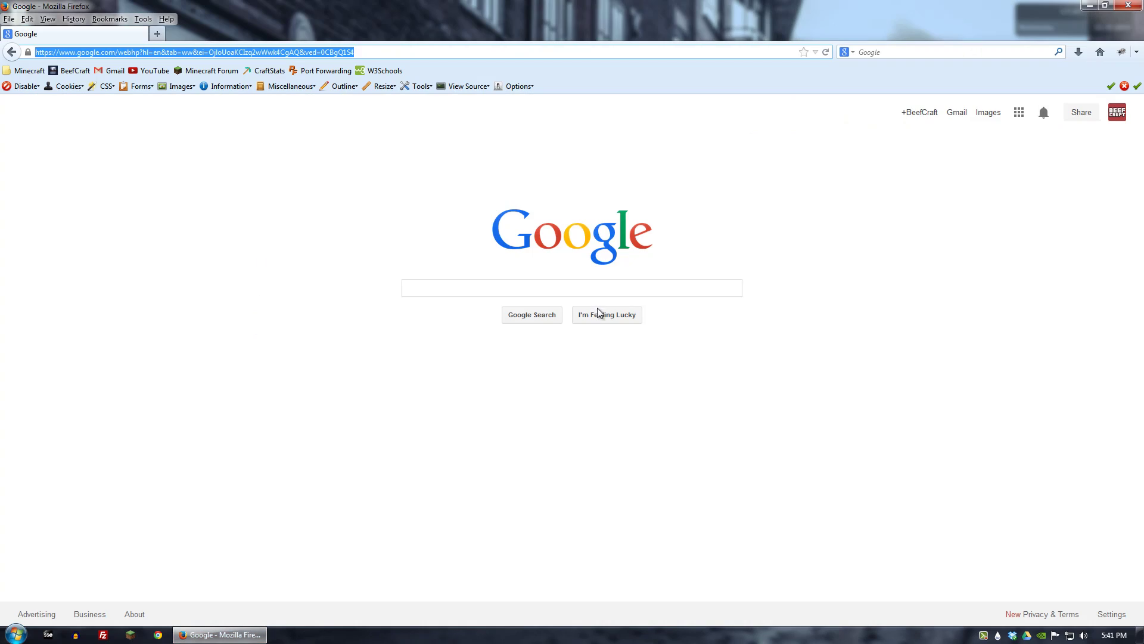
left_click(575, 292)
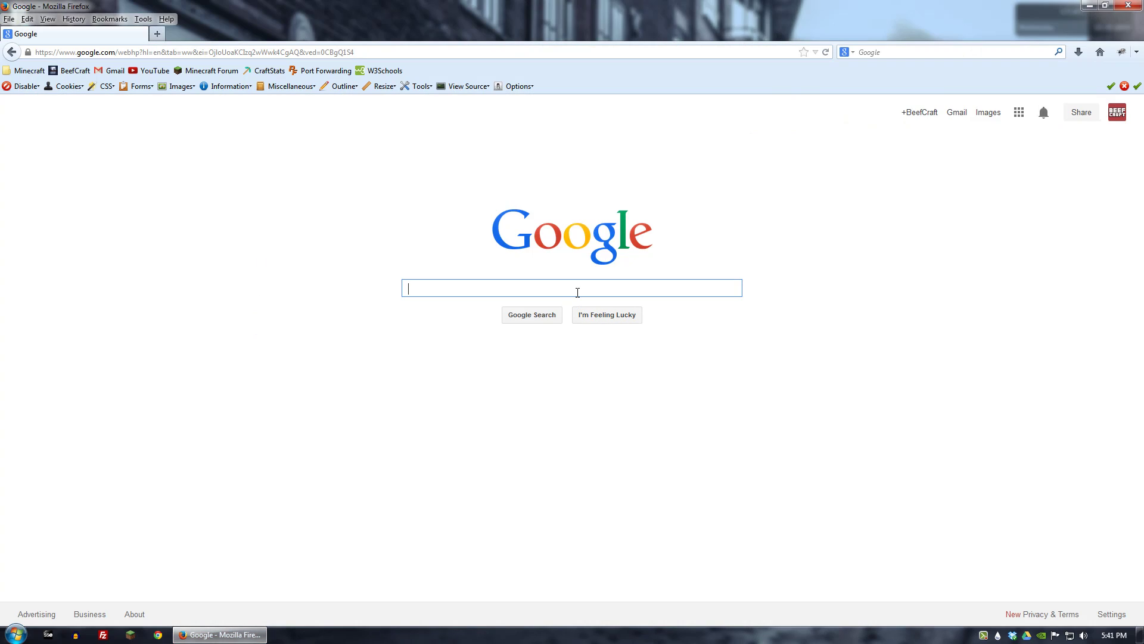
type("villa")
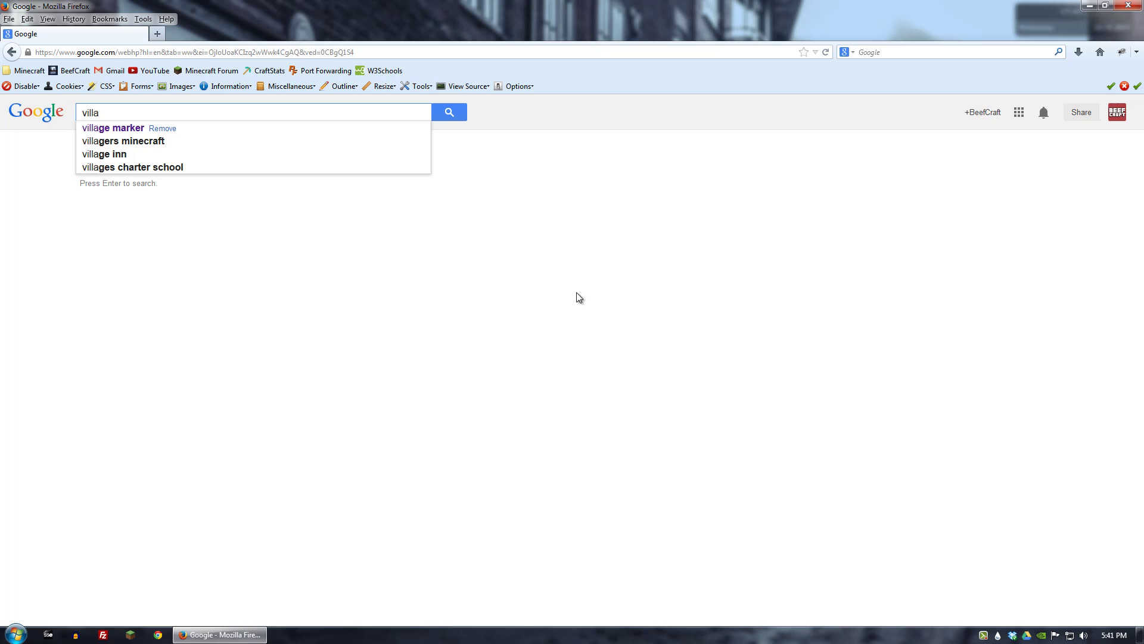
left_click(121, 131)
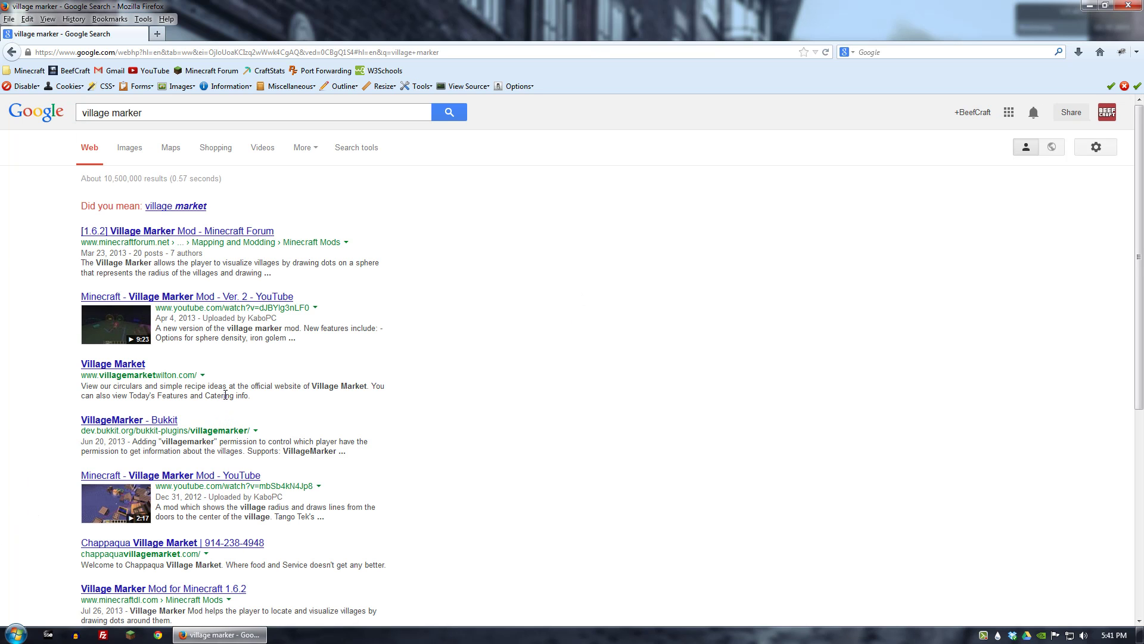
Step: Open the Minecraft Forum topic for the Village Marker Mod and view its download section
left_click(219, 232)
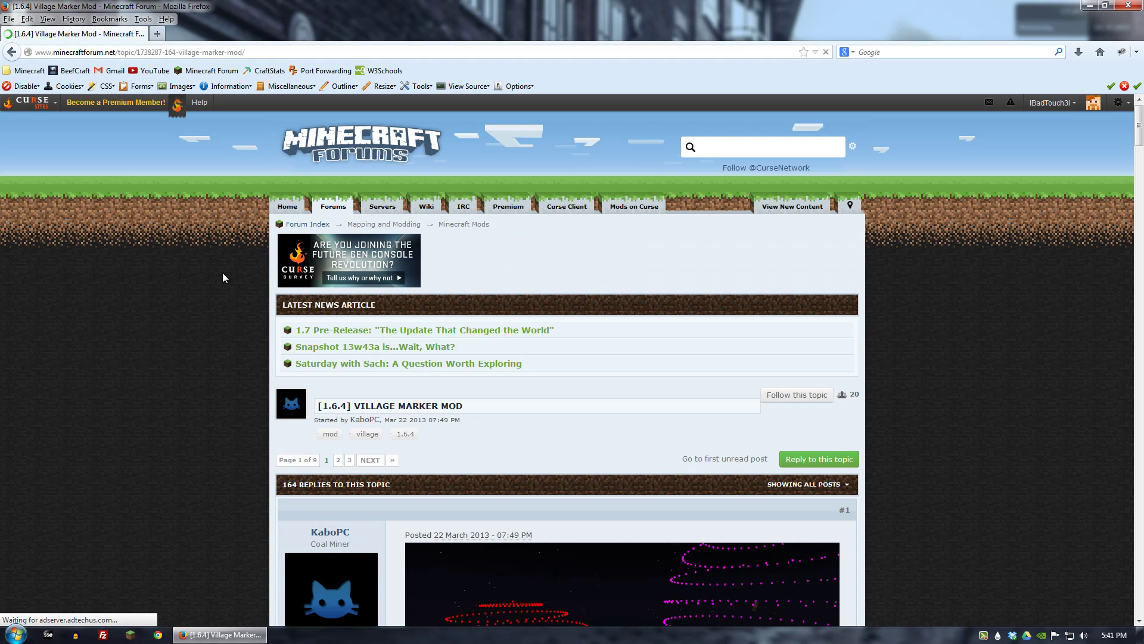
scroll(222, 275, "down", 5)
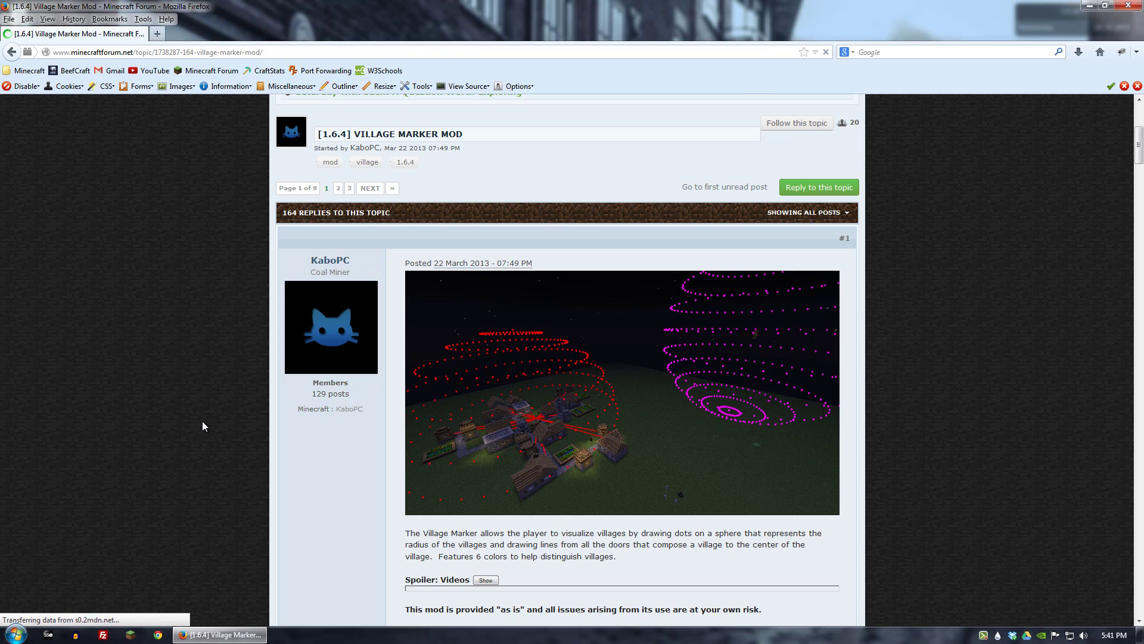
scroll(202, 421, "down", 6)
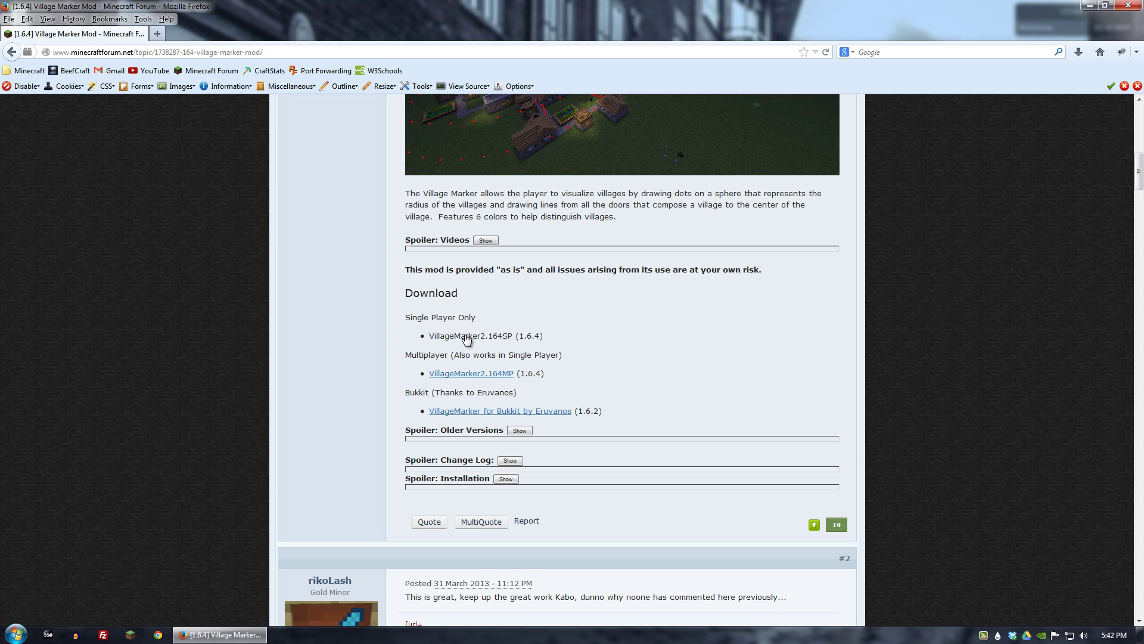
Step: From the desktop, open the user folder in Windows Explorer and go to AppData\Roaming\.minecraft\versions
key("super+d")
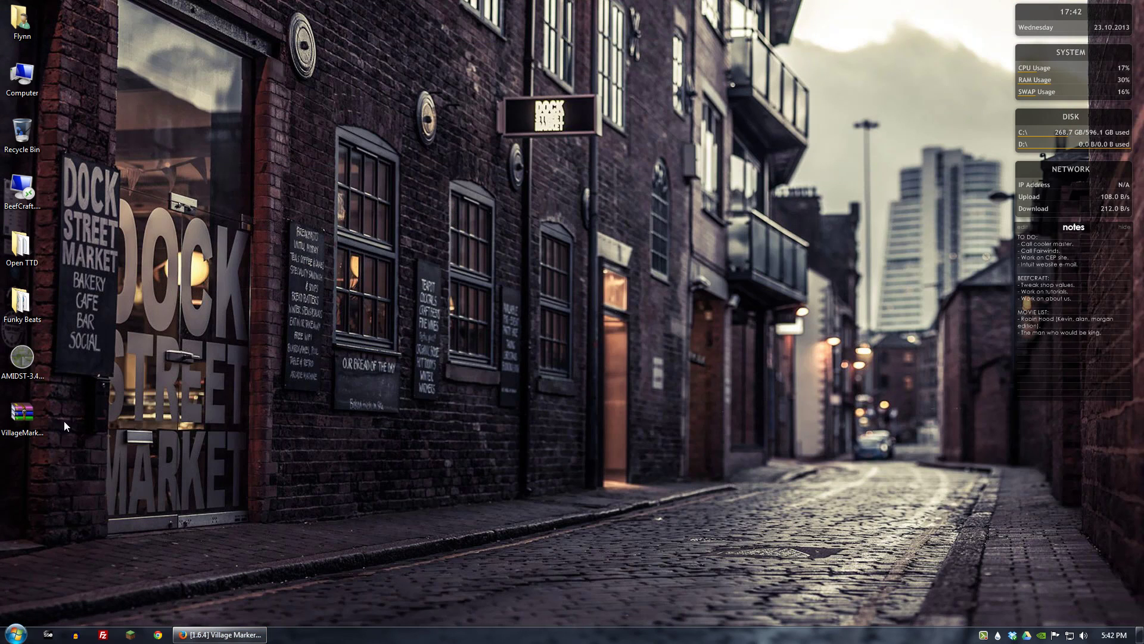
double_click(22, 21)
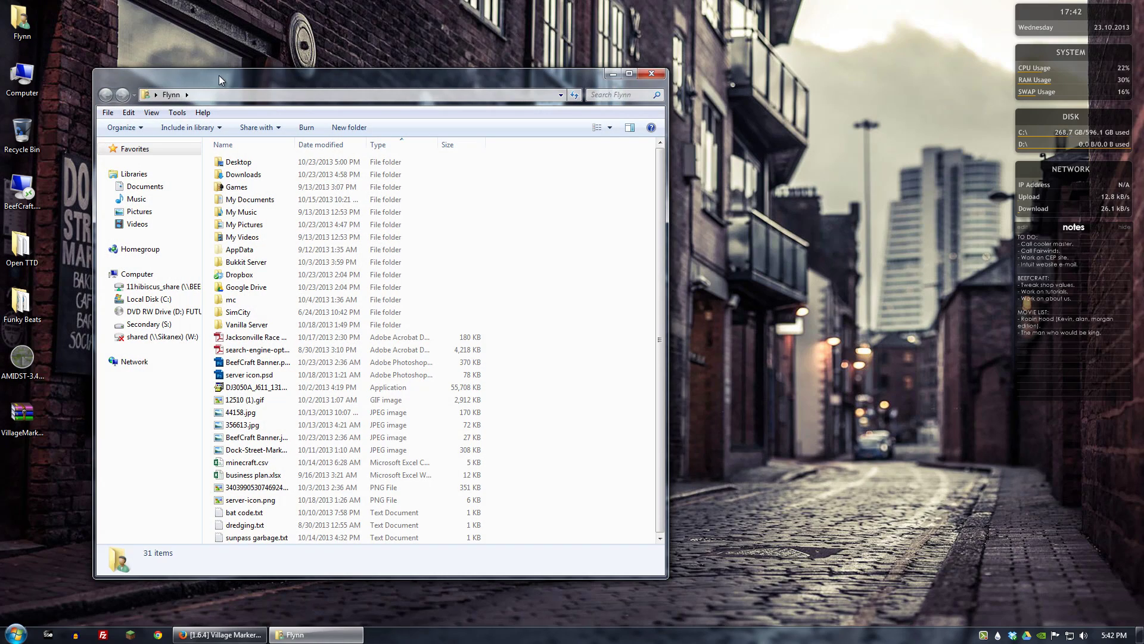
left_click_drag(218, 76, 325, 81)
double_click(349, 259)
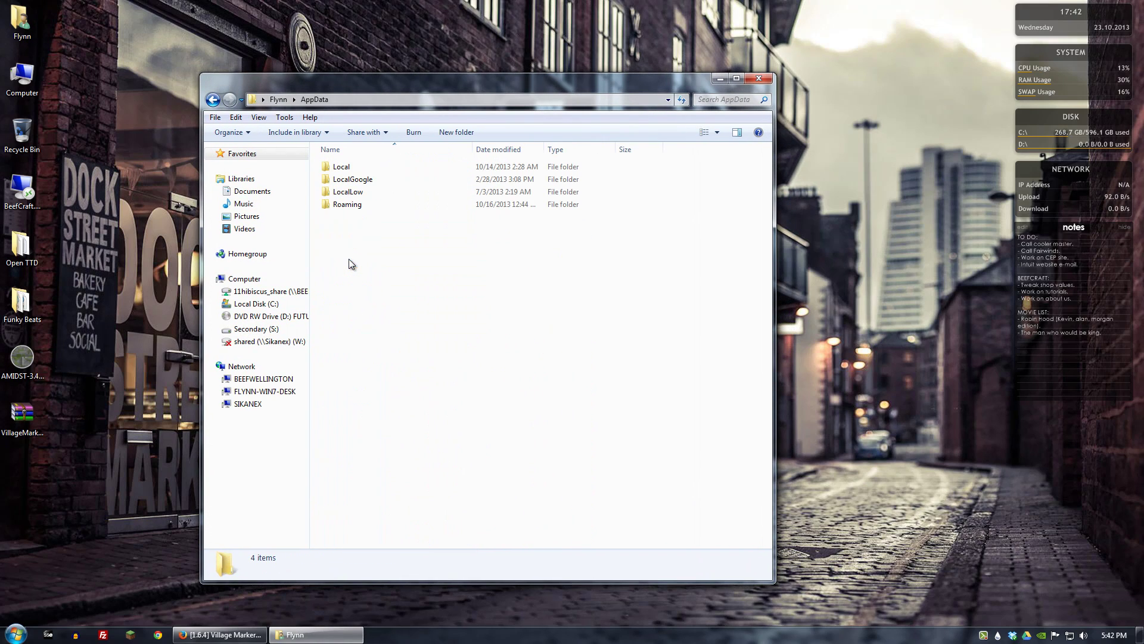
left_click(344, 205)
double_click(344, 205)
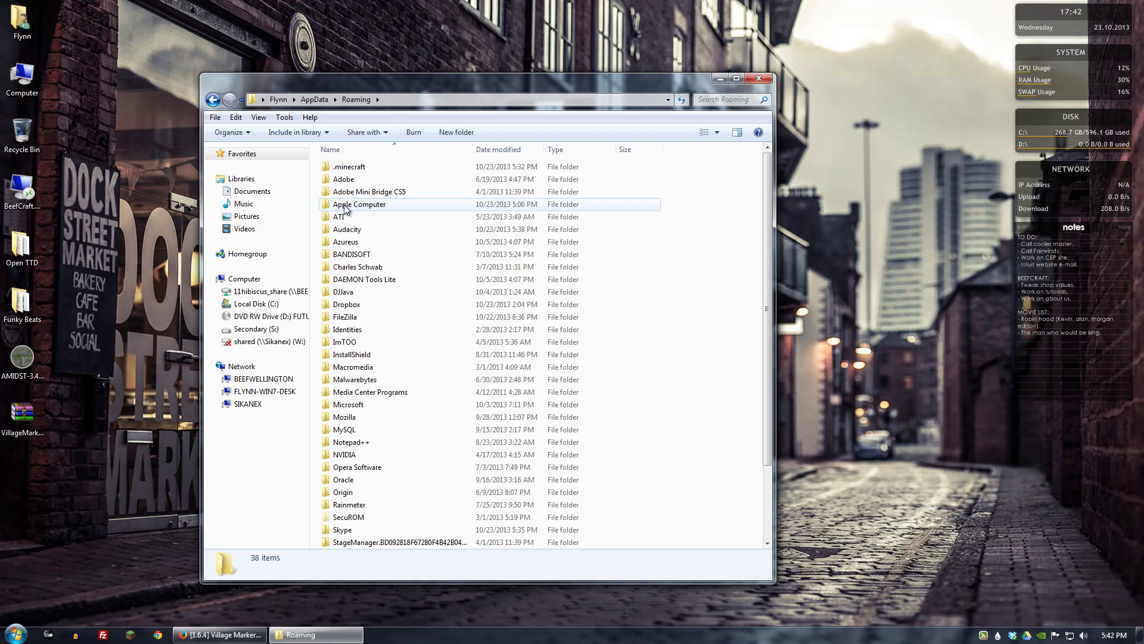
double_click(345, 167)
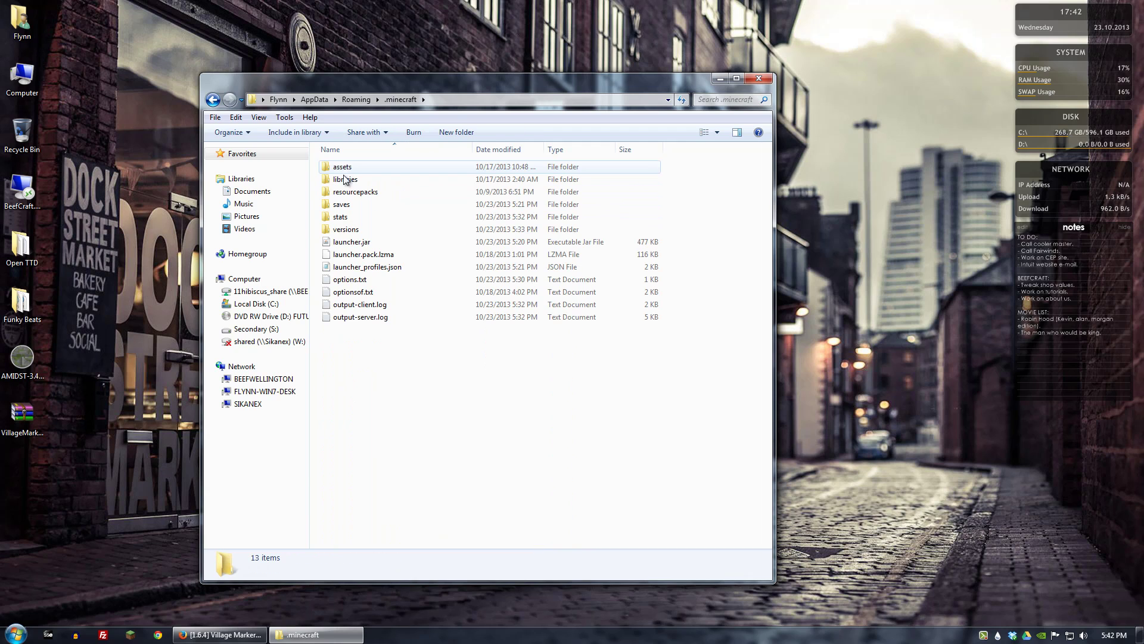
double_click(345, 230)
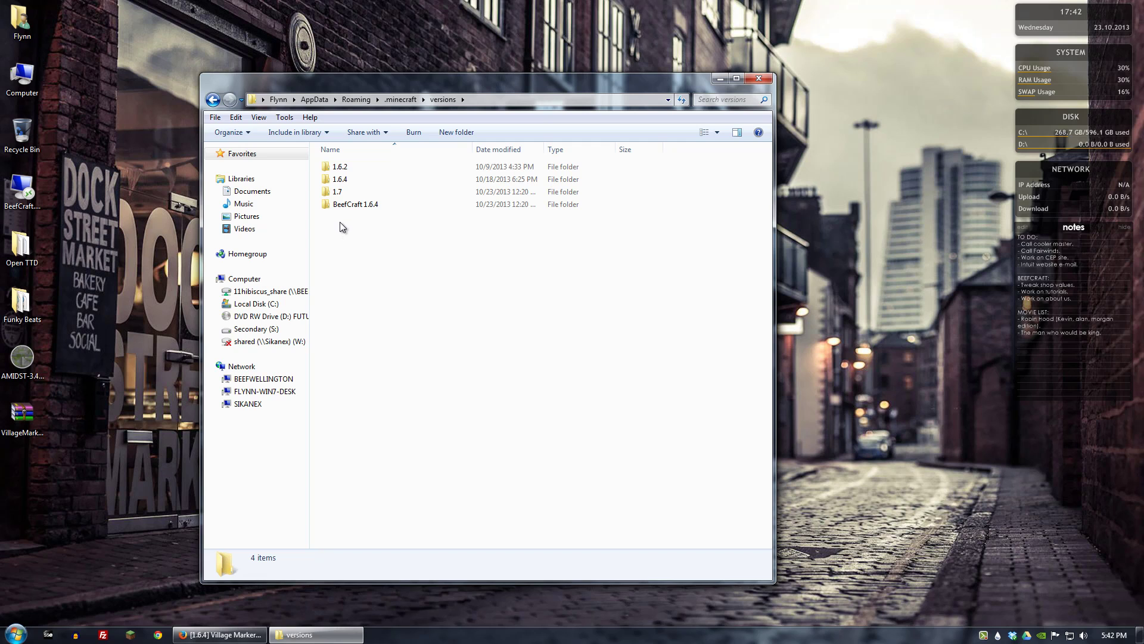
Step: Duplicate the 1.6.4 folder inside the versions folder
right_click(343, 180)
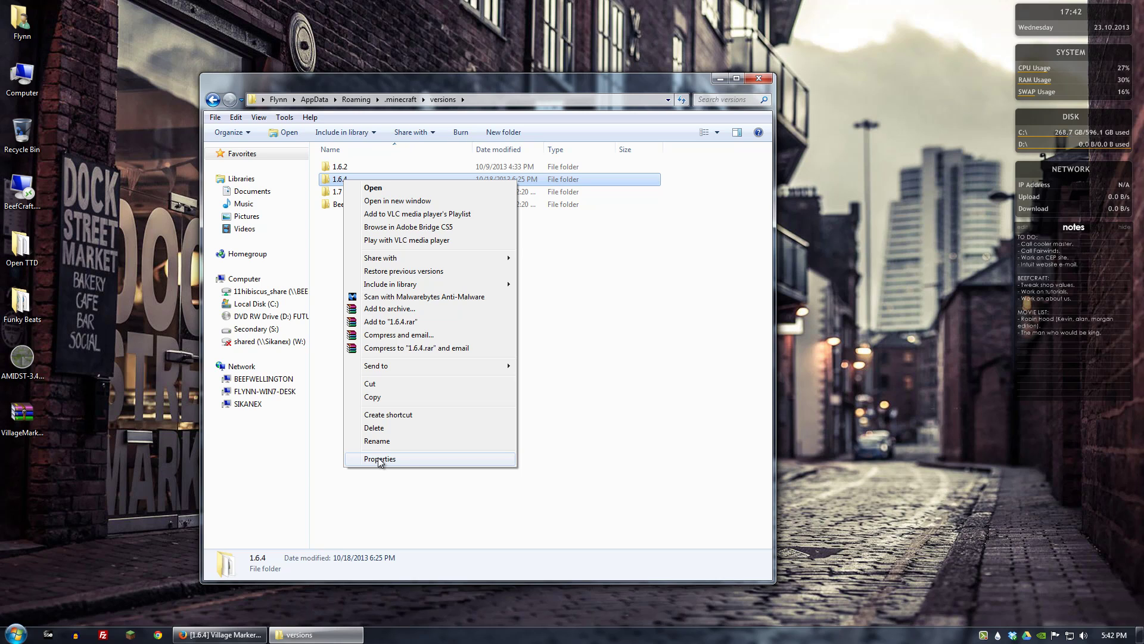
left_click(374, 398)
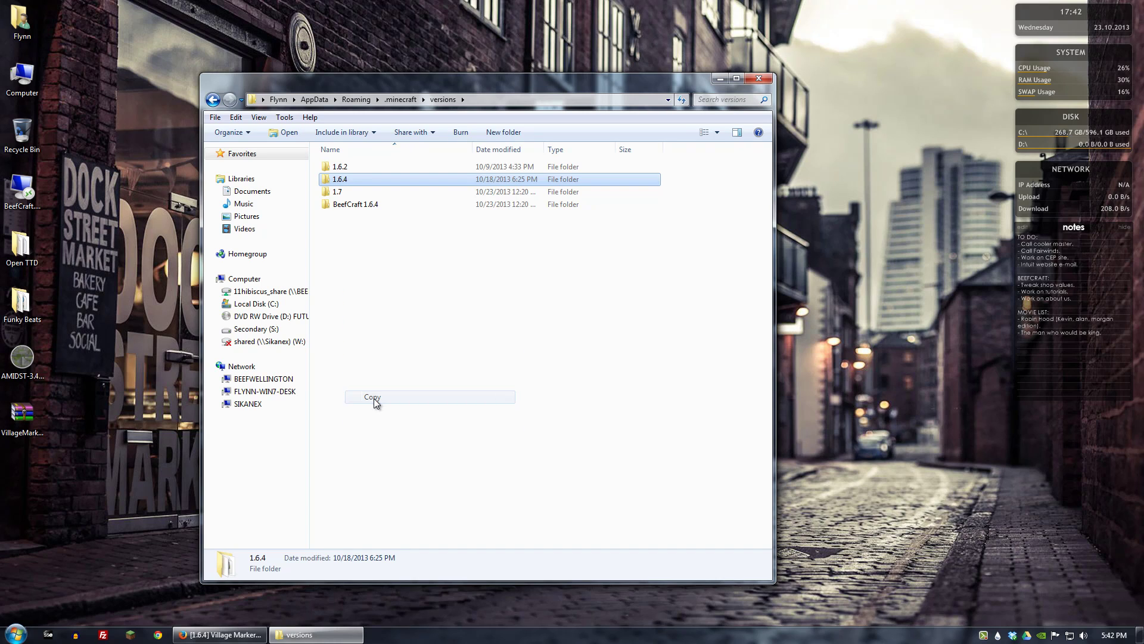
left_click(342, 192)
left_click(346, 233)
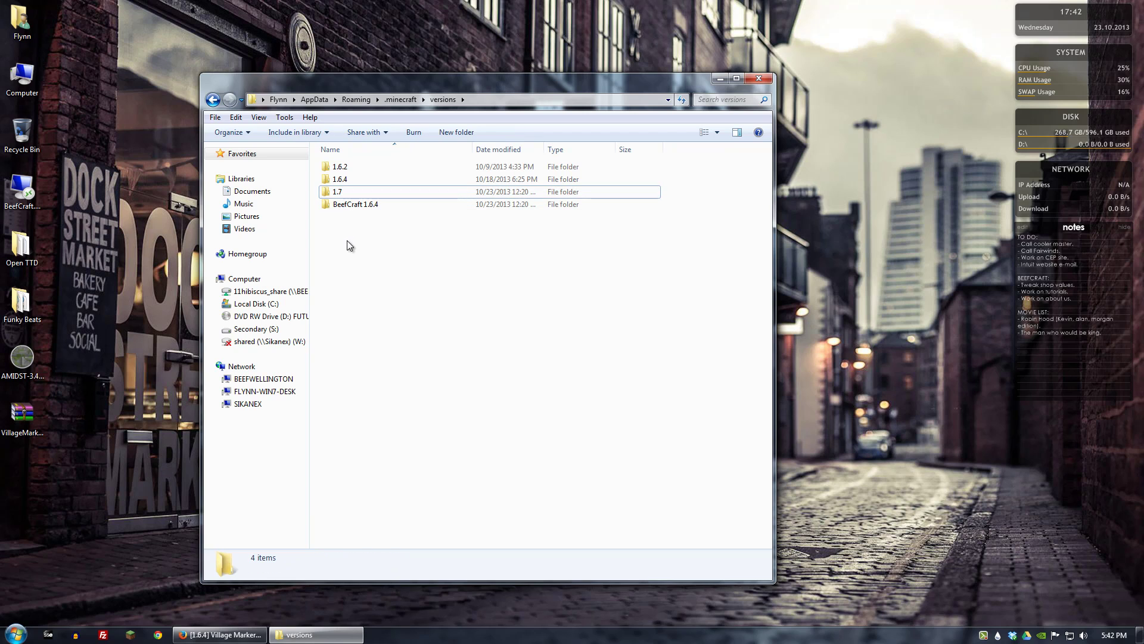
right_click(347, 241)
left_click(373, 338)
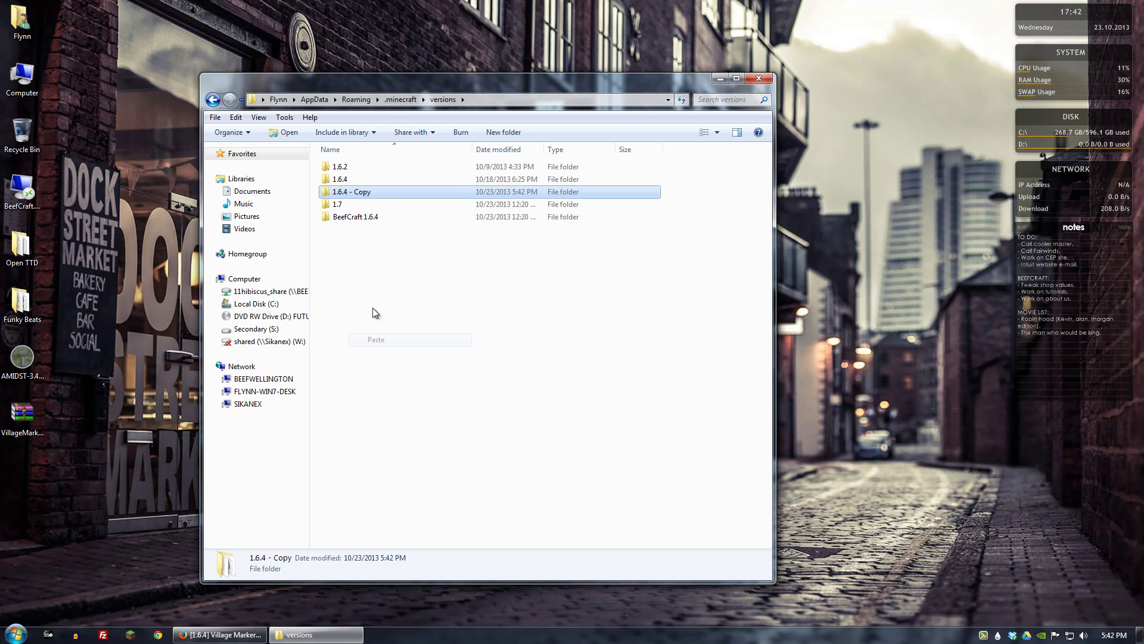
Step: Rename the copied version folder as "1.6.4 village market"
left_click(351, 194)
type("1.6.4")
type("village")
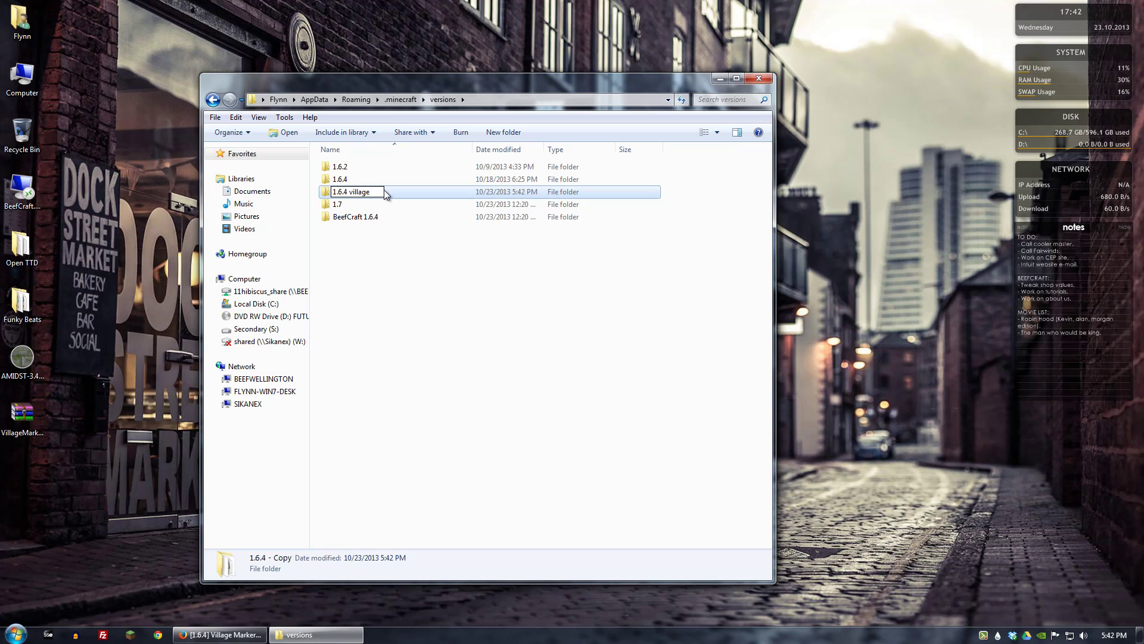
type(" market")
key("Return")
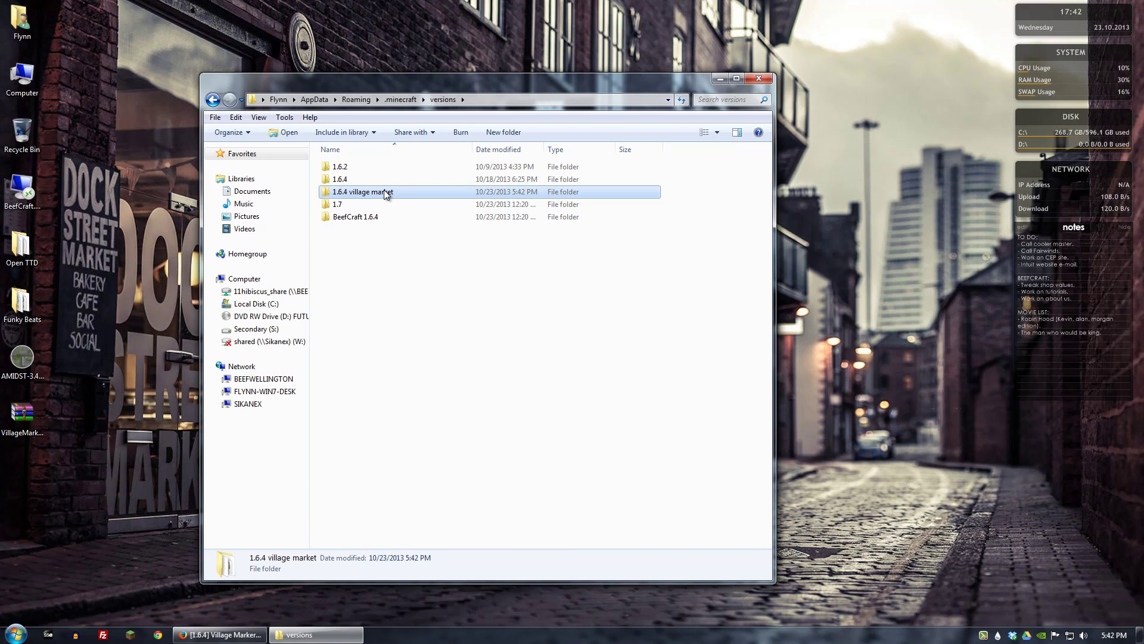
left_click(340, 180)
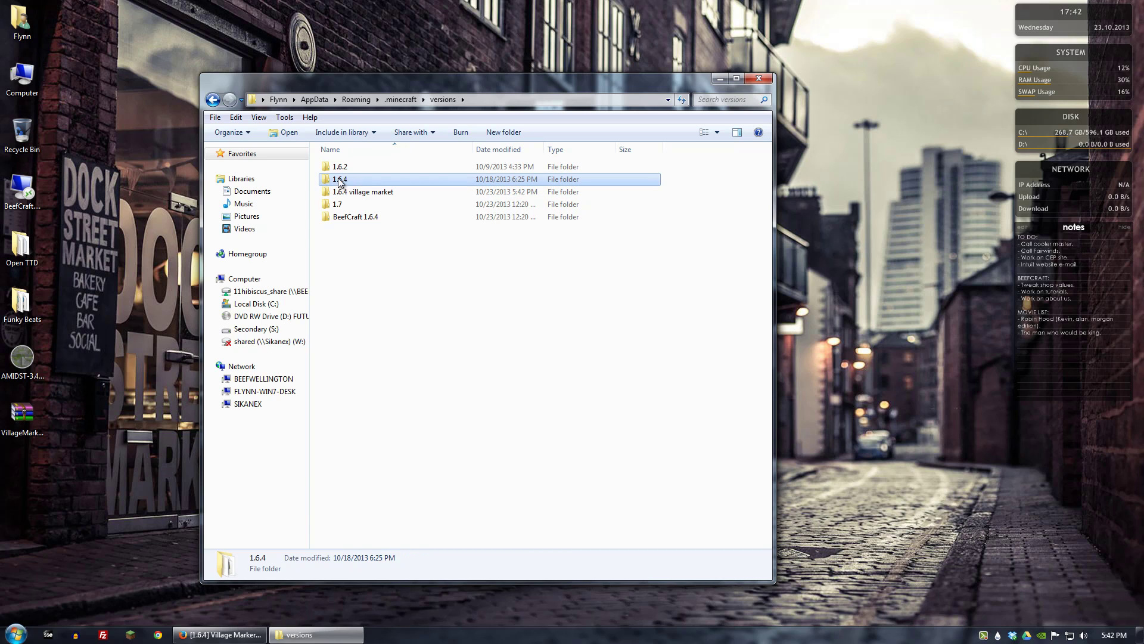
mouse_move(347, 184)
left_click_drag(341, 181, 356, 192)
left_click(356, 192)
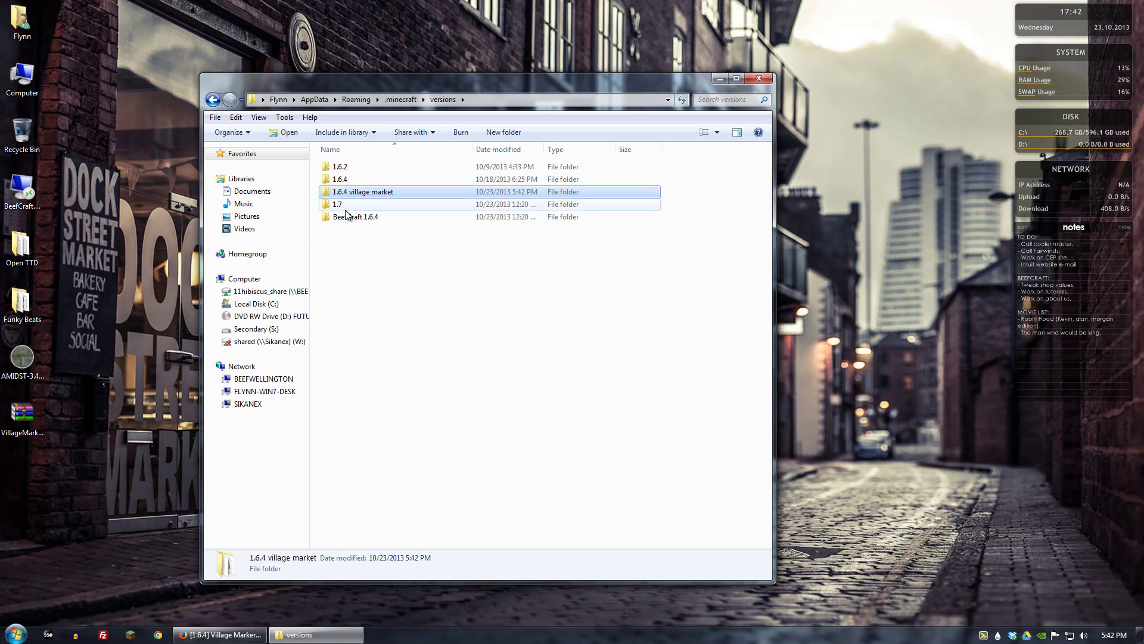
left_click(346, 218)
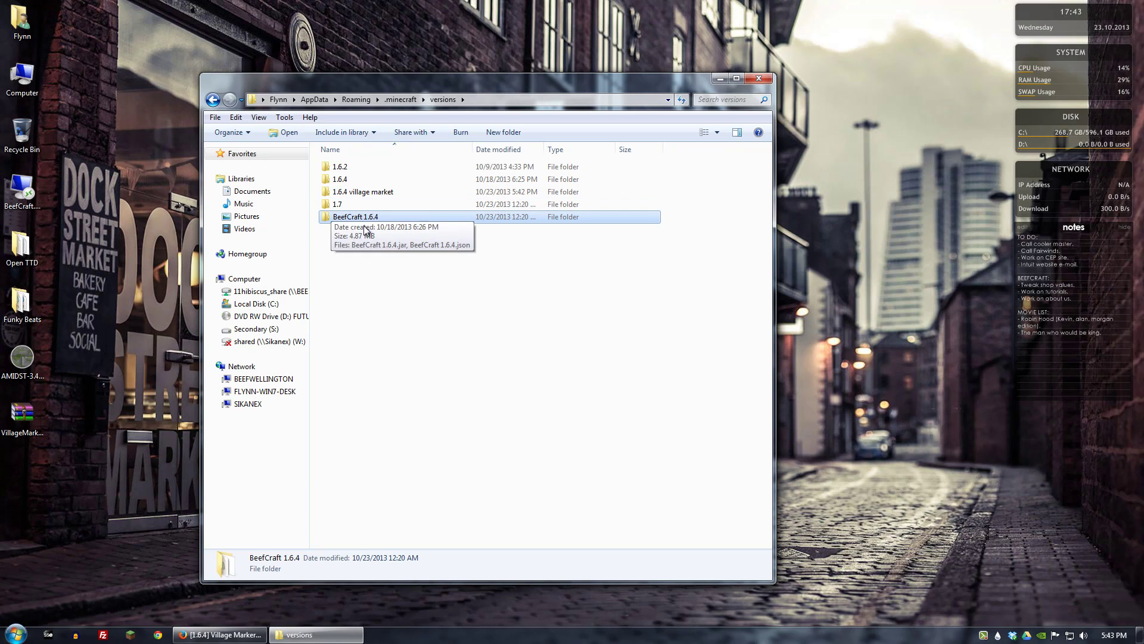
left_click(366, 194)
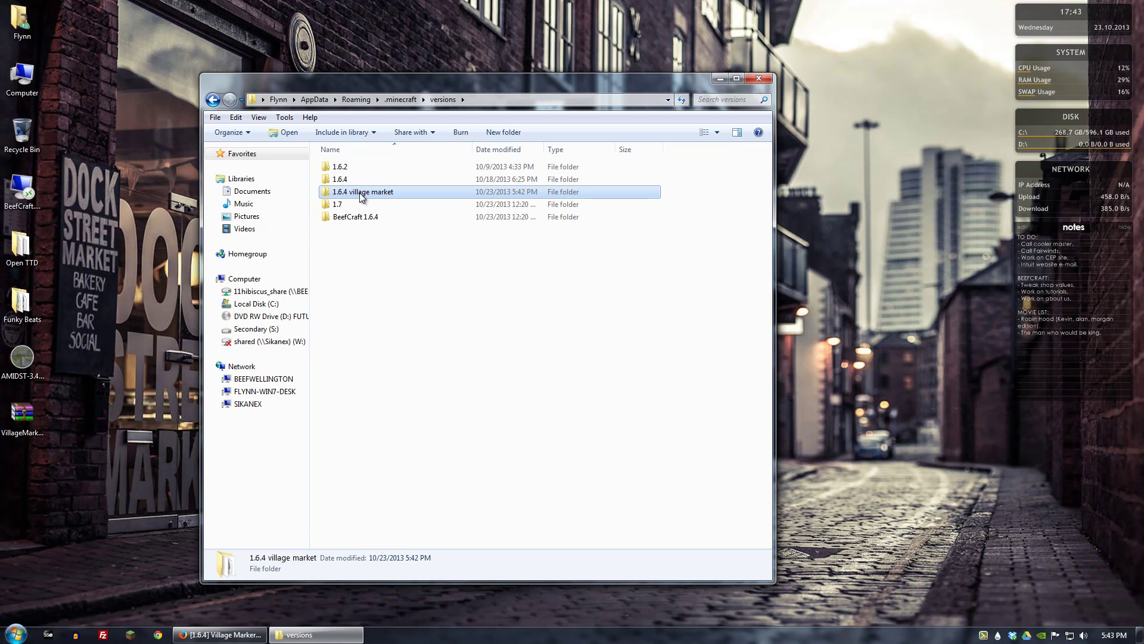
Step: Copy the name text of the "1.6.4 village market" folder to the clipboard
left_click(351, 193)
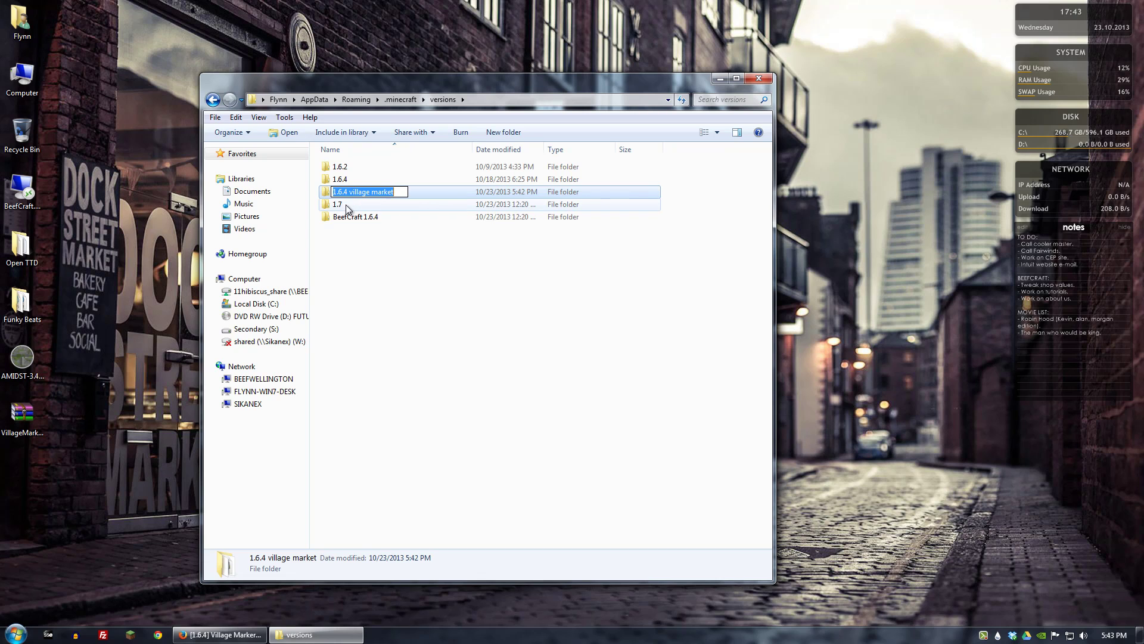
right_click(348, 193)
left_click(376, 231)
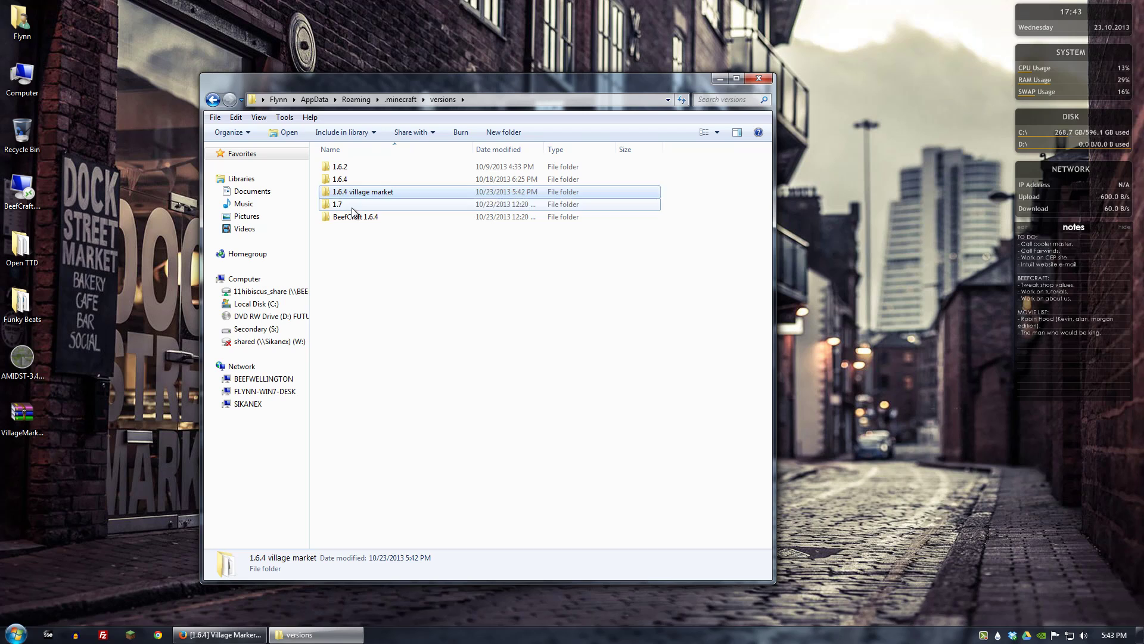
Step: Open the "1.6.4 village market" folder and rename 1.6.4.jar as "1.6.4 village market.jar" using the copied name
double_click(345, 191)
left_click(345, 169)
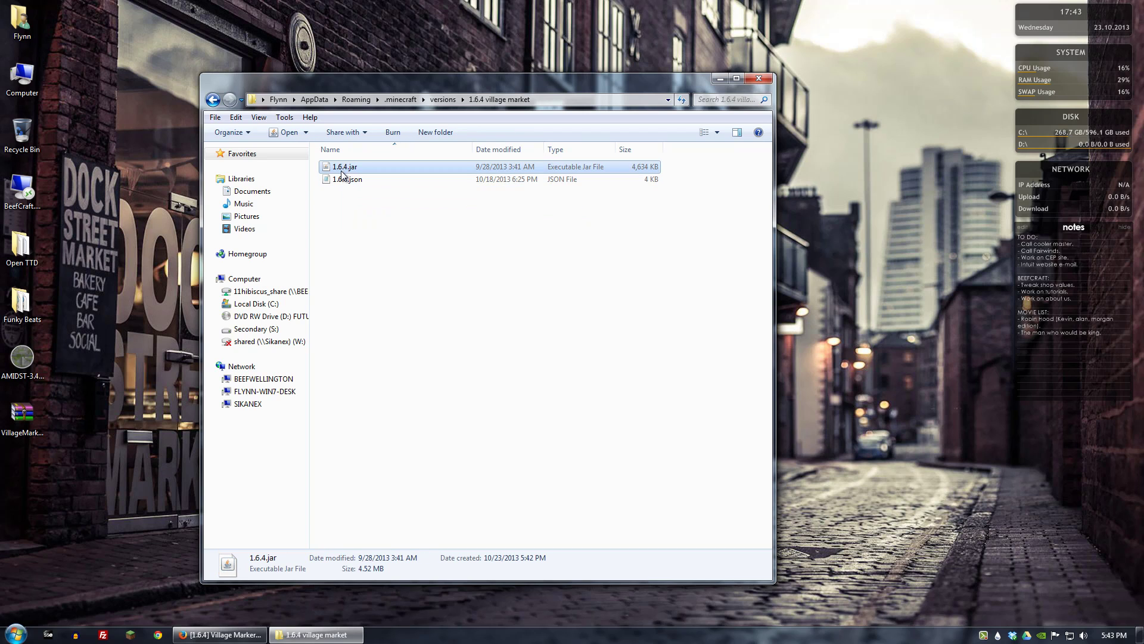
left_click(346, 170)
key("ctrl+v")
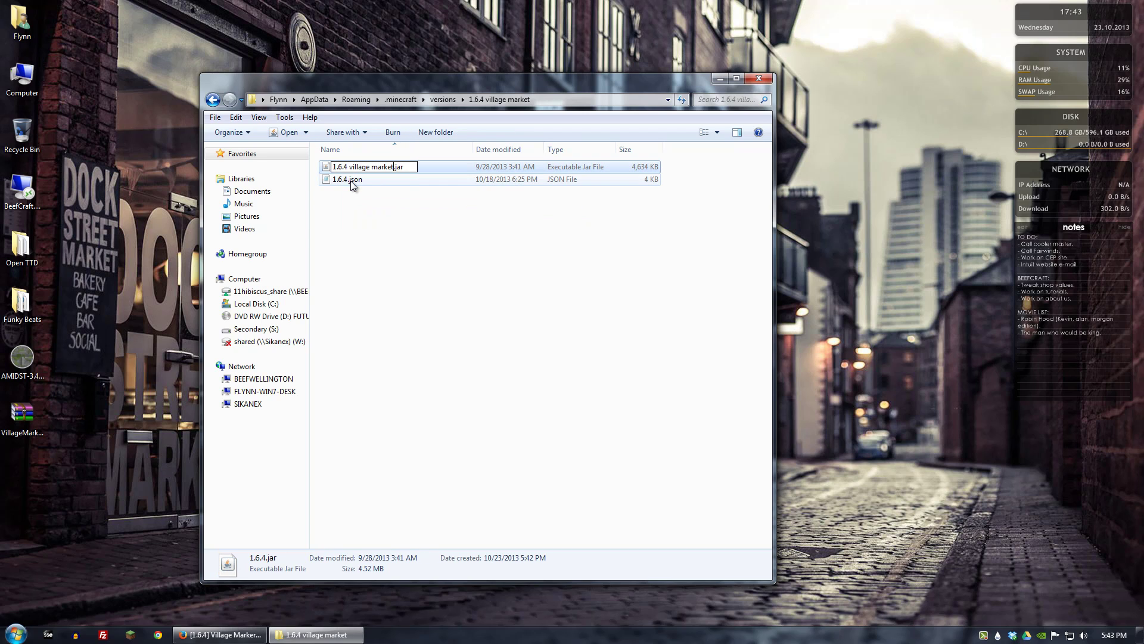
Step: Rename 1.6.4.json as "1.6.4 village market.json" using the copied folder name
left_click(345, 181)
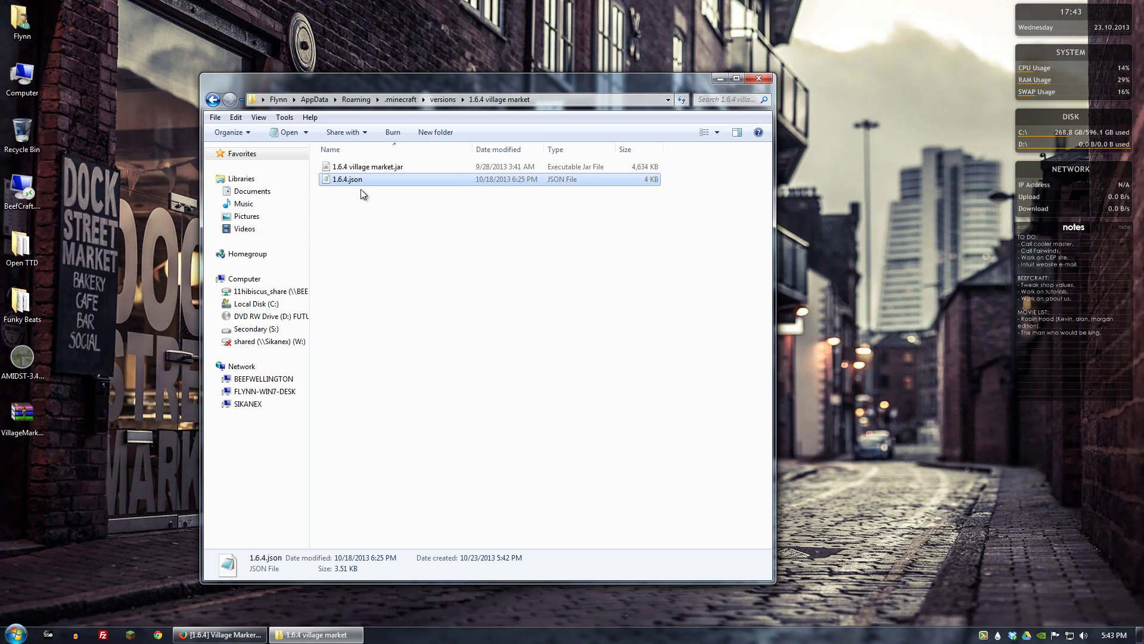
key("F2")
key("ctrl+v")
left_click(380, 236)
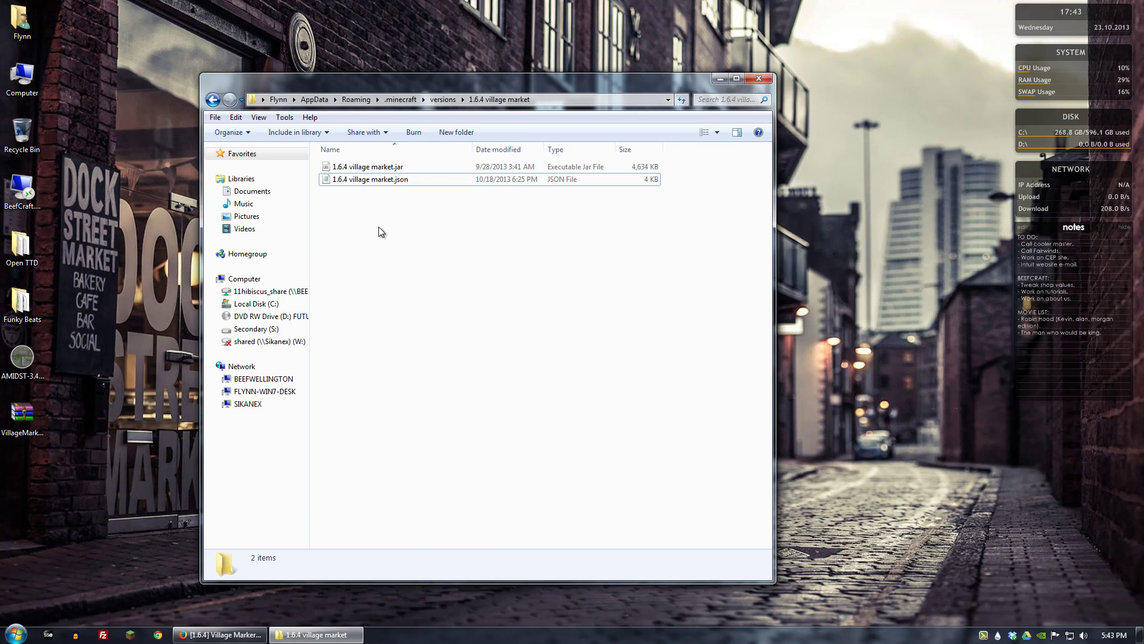
right_click(342, 180)
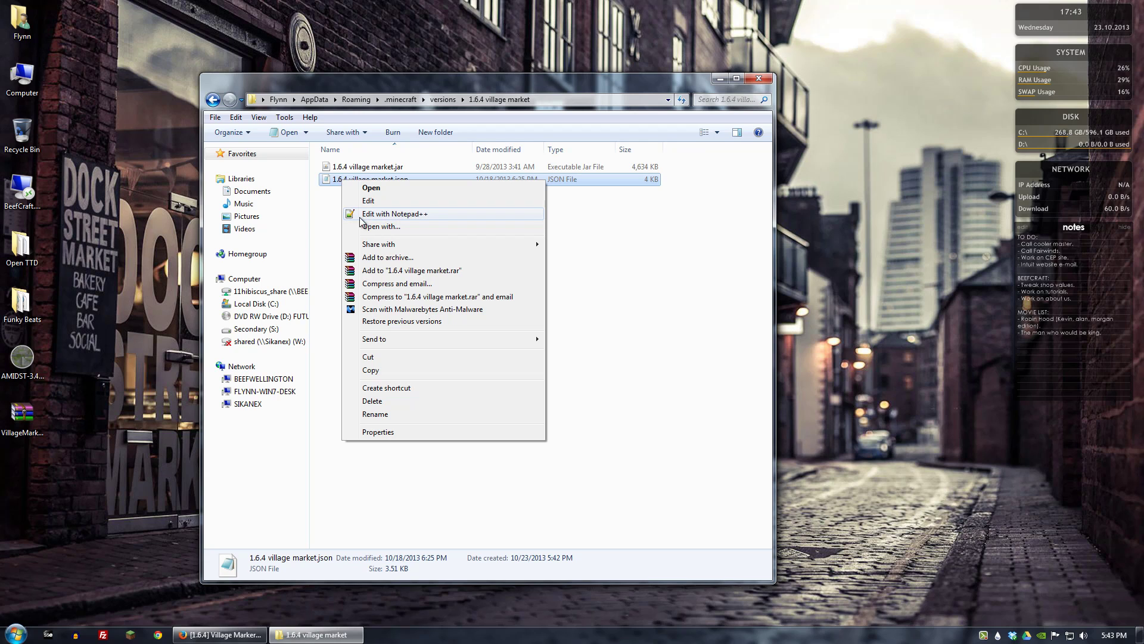
left_click(407, 227)
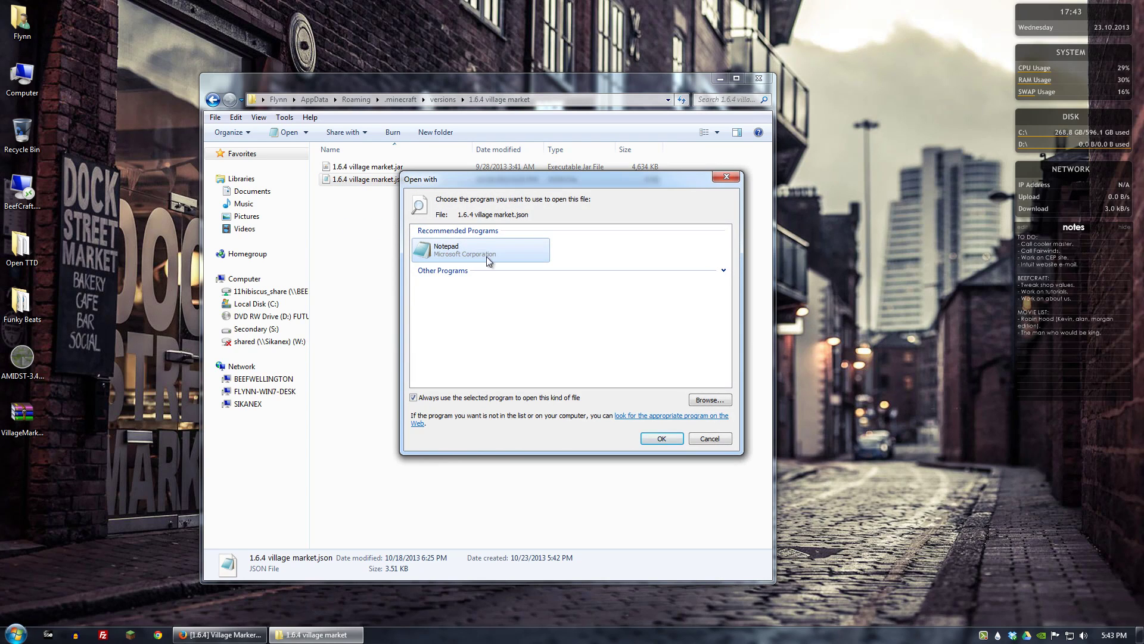
left_click(710, 438)
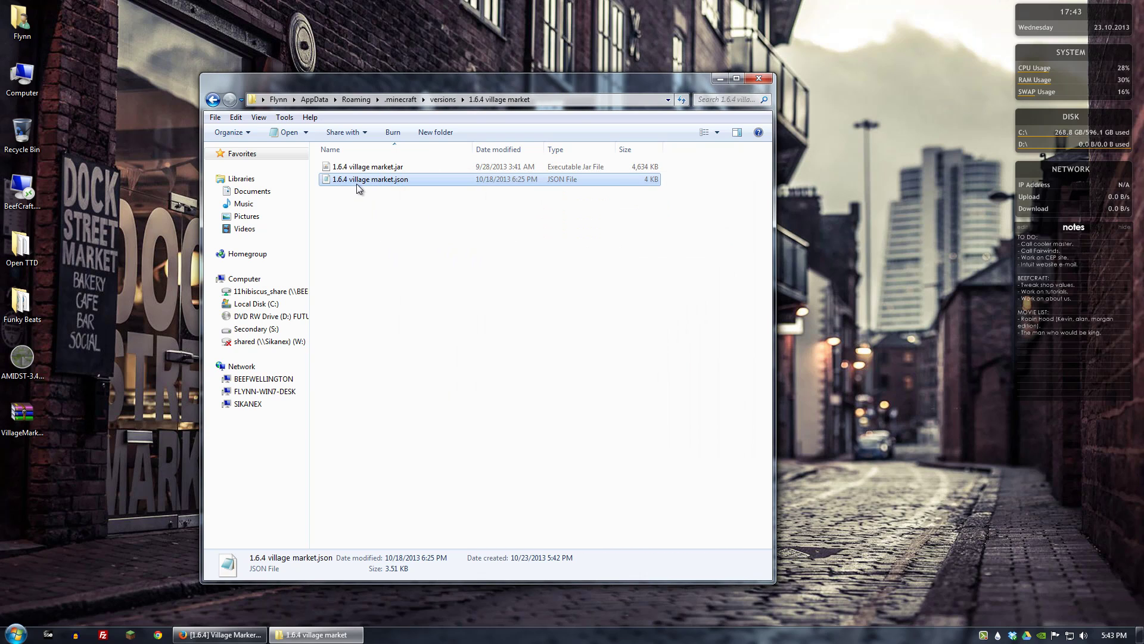
Step: Open "1.6.4 village market.json" in Notepad++ for editing
right_click(355, 180)
left_click(390, 215)
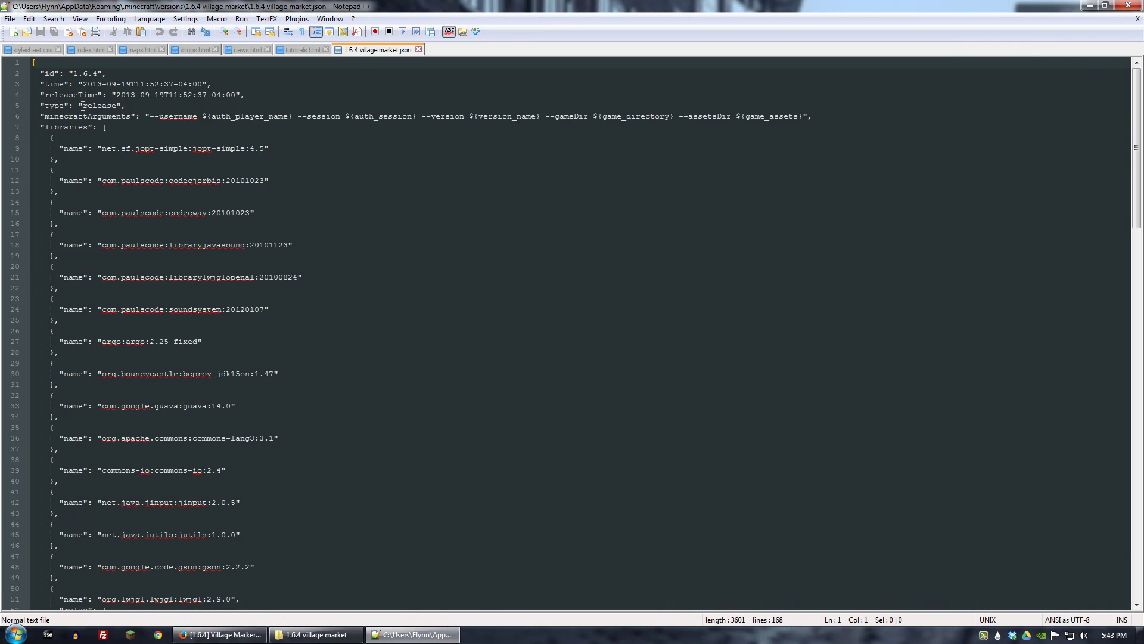
Step: Set the "id" value in the JSON file to "1.6.4 village market", save the file and close the editor
left_click_drag(75, 73, 99, 73)
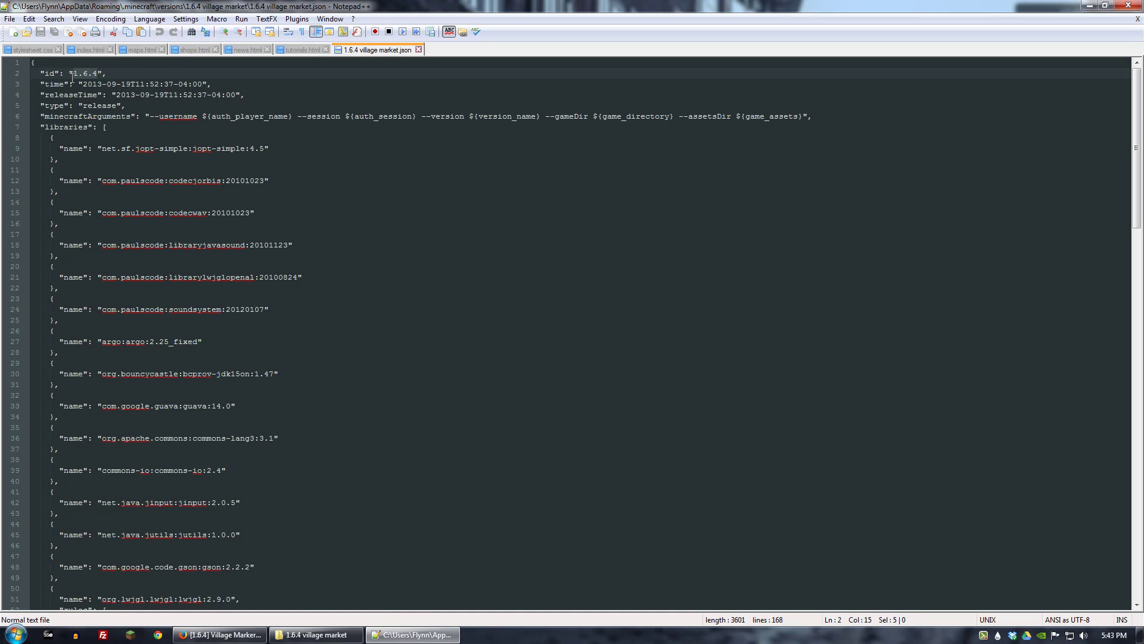
key("ctrl+v")
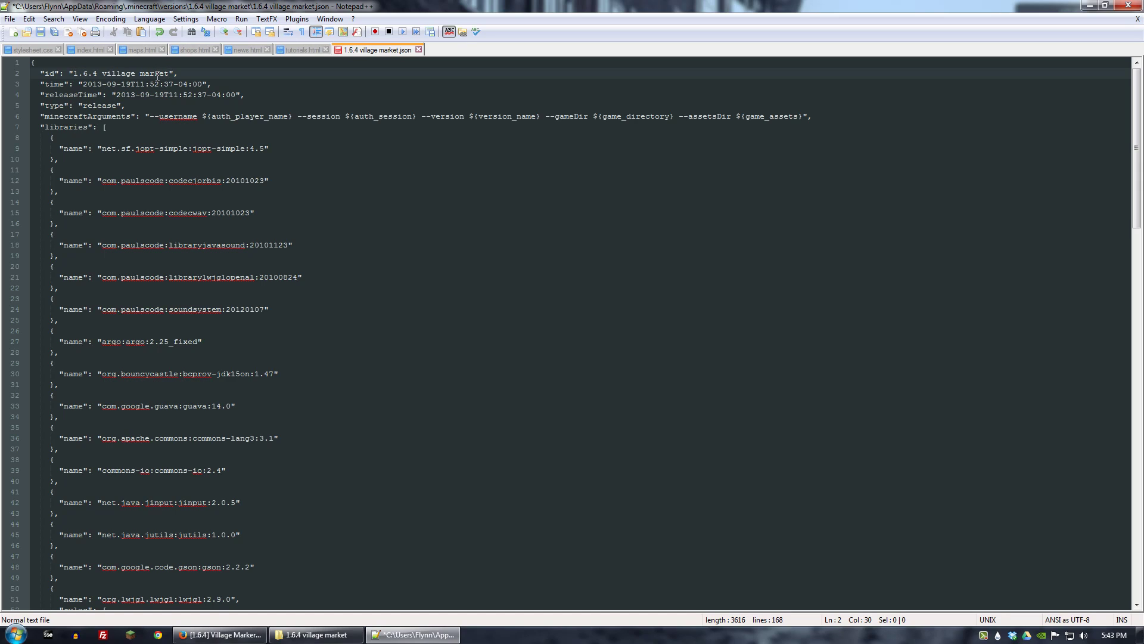
left_click(40, 32)
left_click(1128, 5)
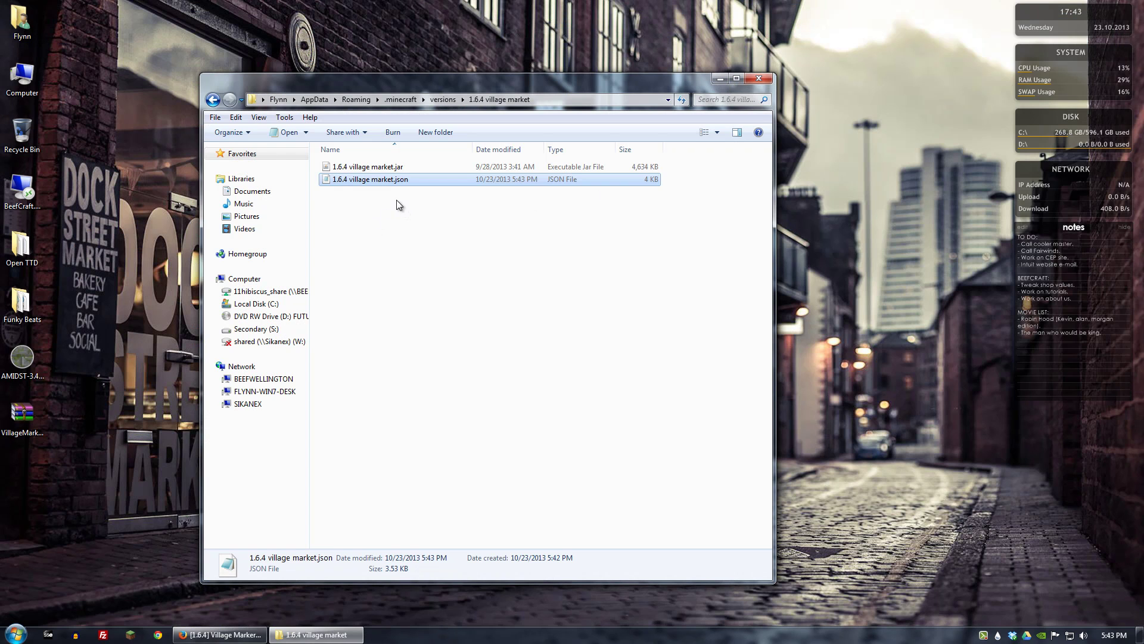
Step: Open "1.6.4 village market.jar" as an archive in WinRAR and dismiss the licence reminder
left_click_drag(363, 84, 375, 85)
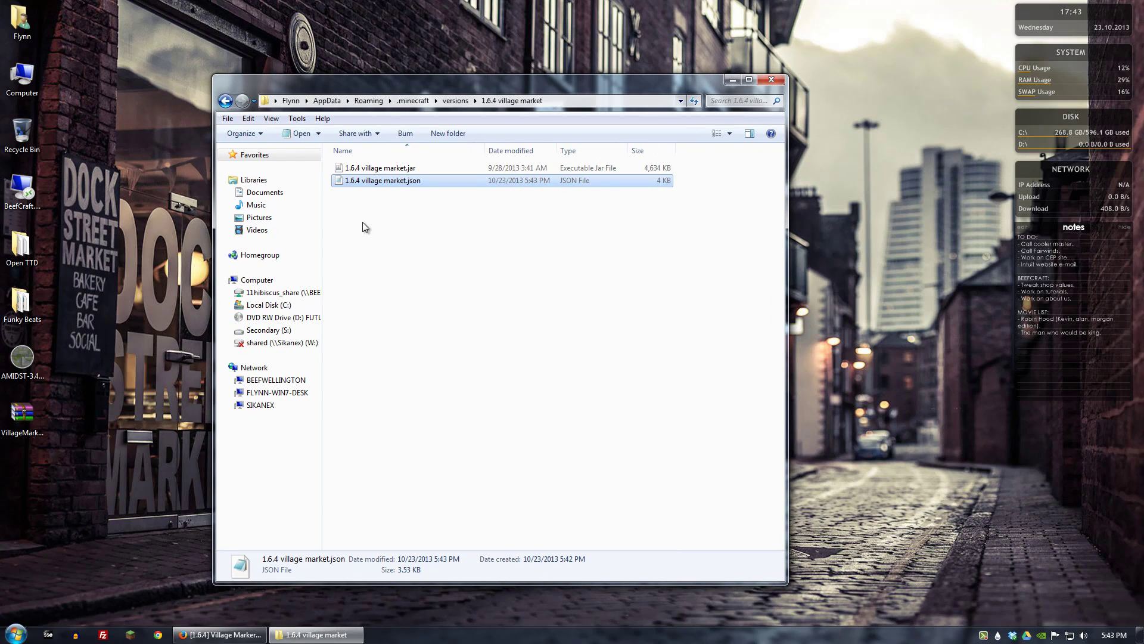
right_click(373, 168)
mouse_move(410, 201)
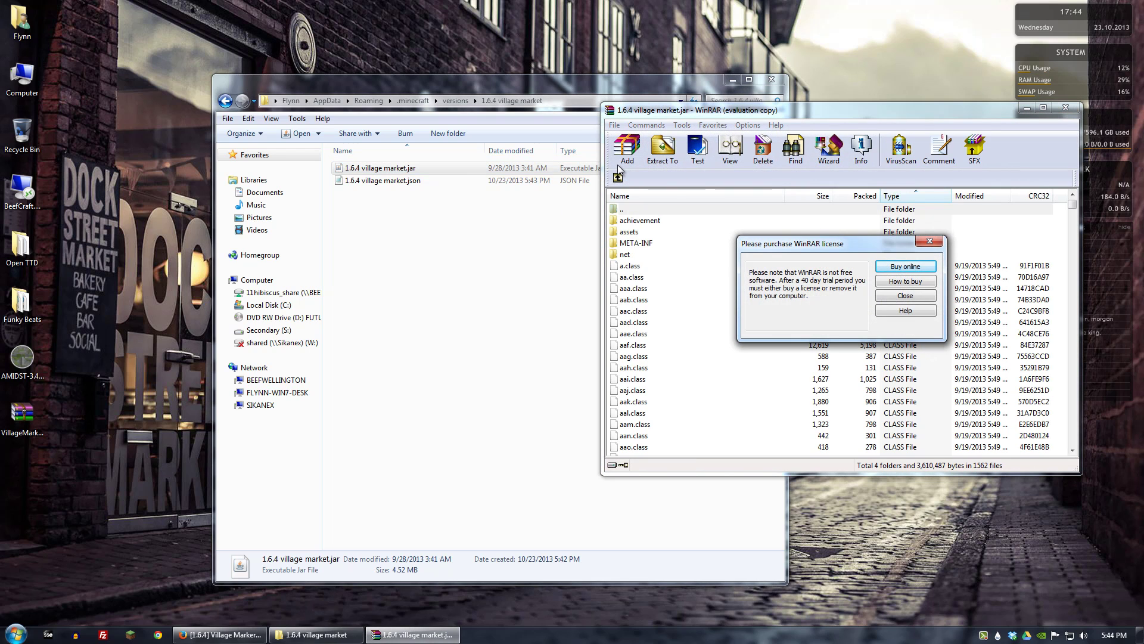
left_click(930, 242)
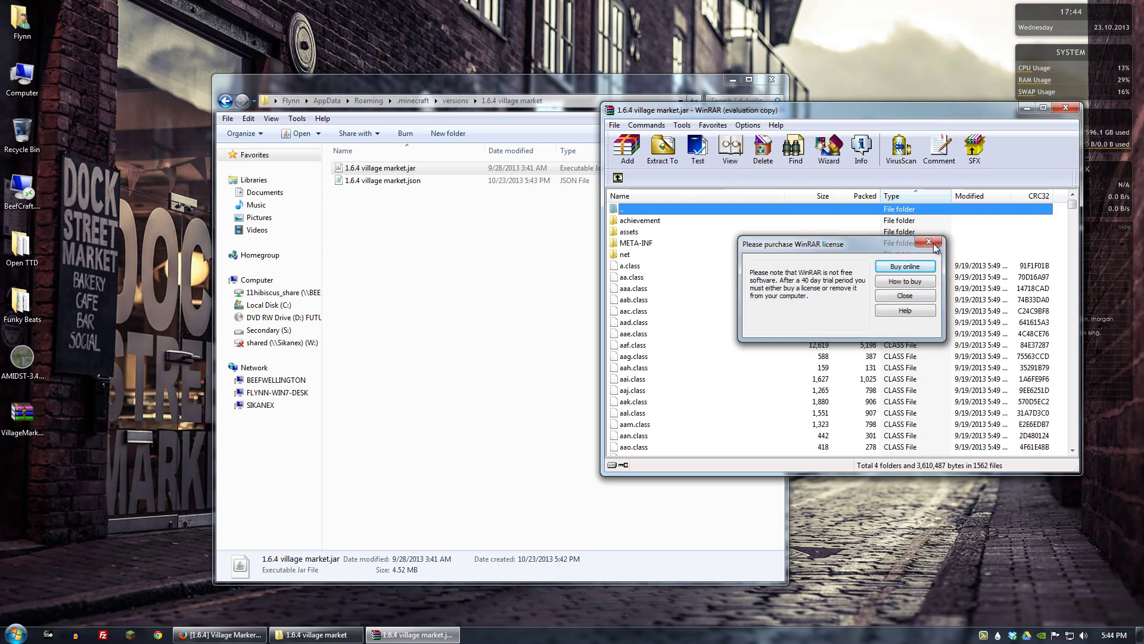
Step: Delete the META-INF folder from the "1.6.4 village market.jar" archive
left_click(651, 245)
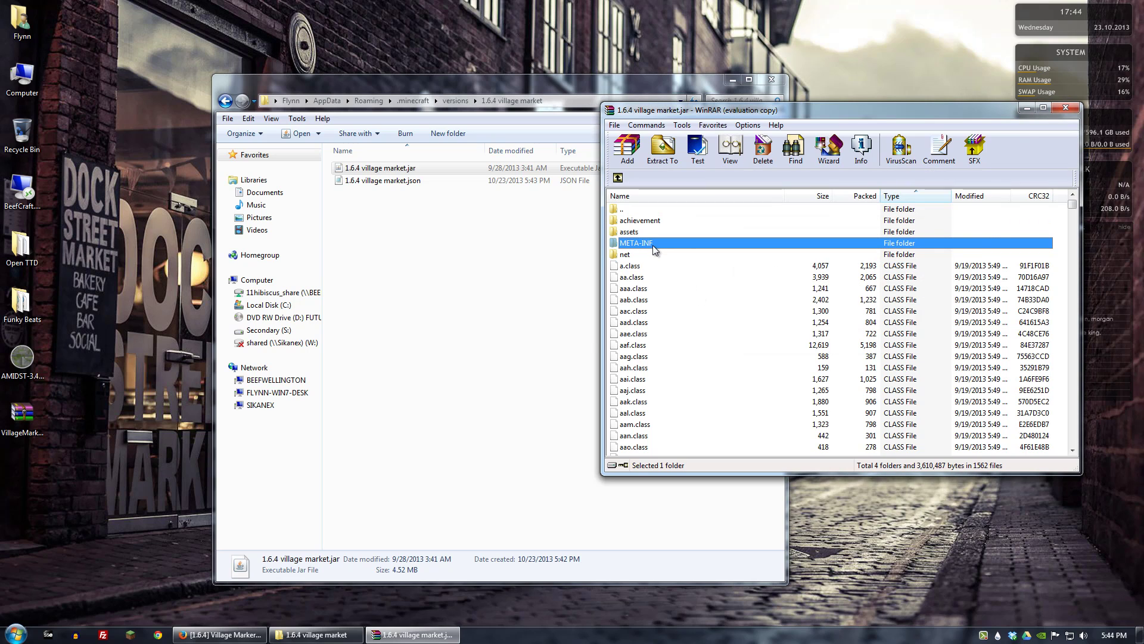
left_click(658, 277)
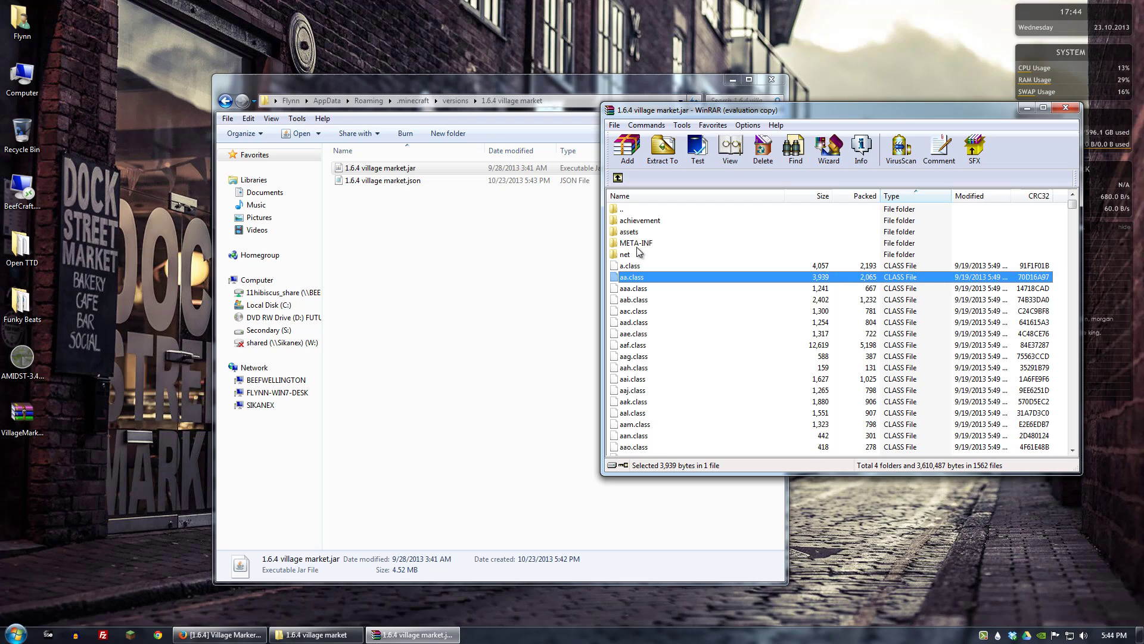
left_click(638, 246)
key("Delete")
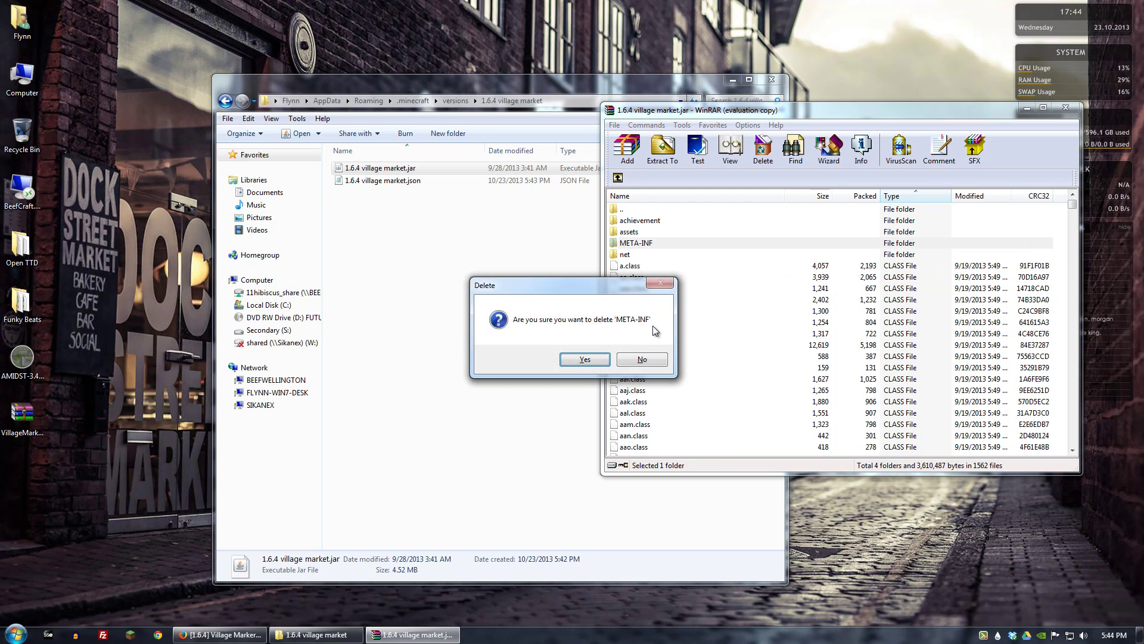
key("Return")
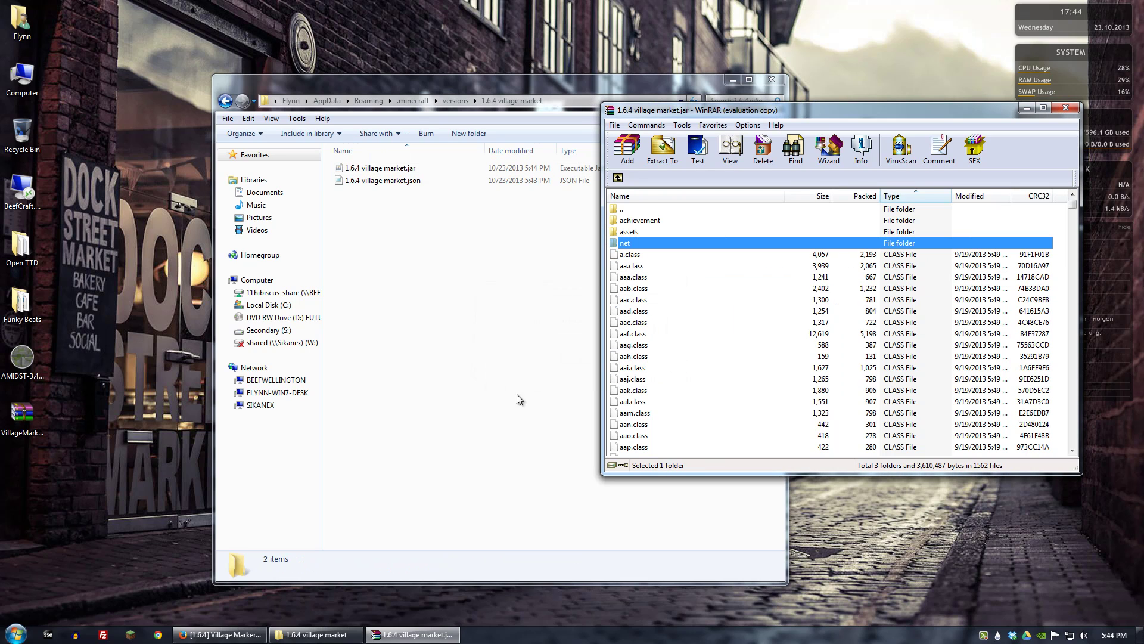
Step: Open VillageMarker2.164SP.zip from the desktop in WinRAR, dismiss the licence reminder and place its window beside the jar archive
left_click(21, 415)
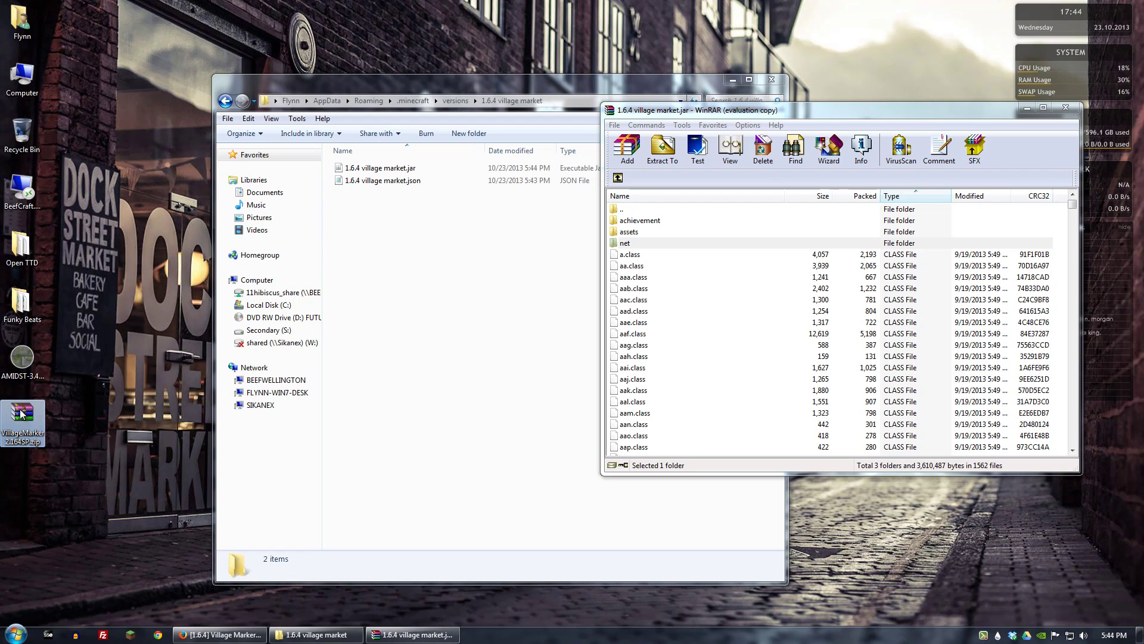
right_click(21, 413)
mouse_move(84, 255)
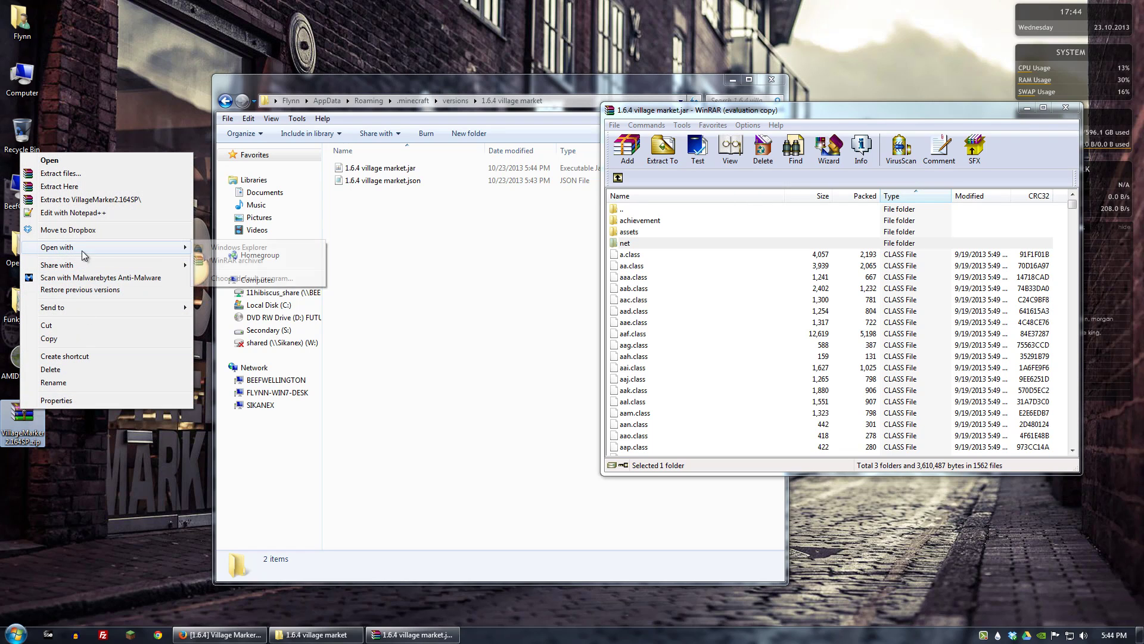
left_click(236, 261)
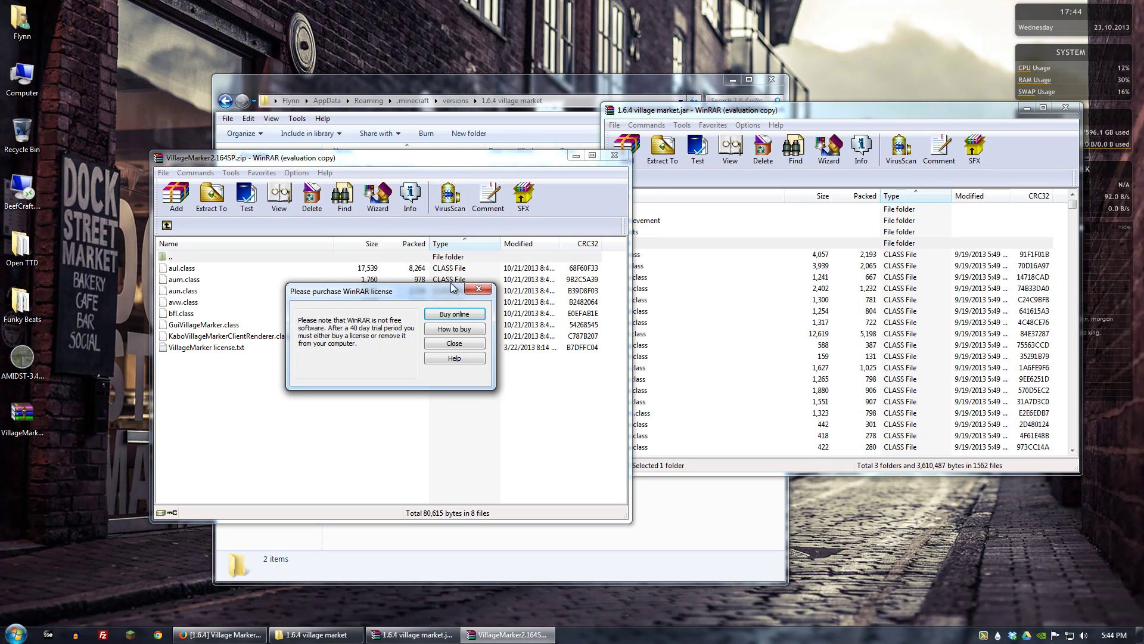
key("Escape")
left_click_drag(447, 162, 382, 145)
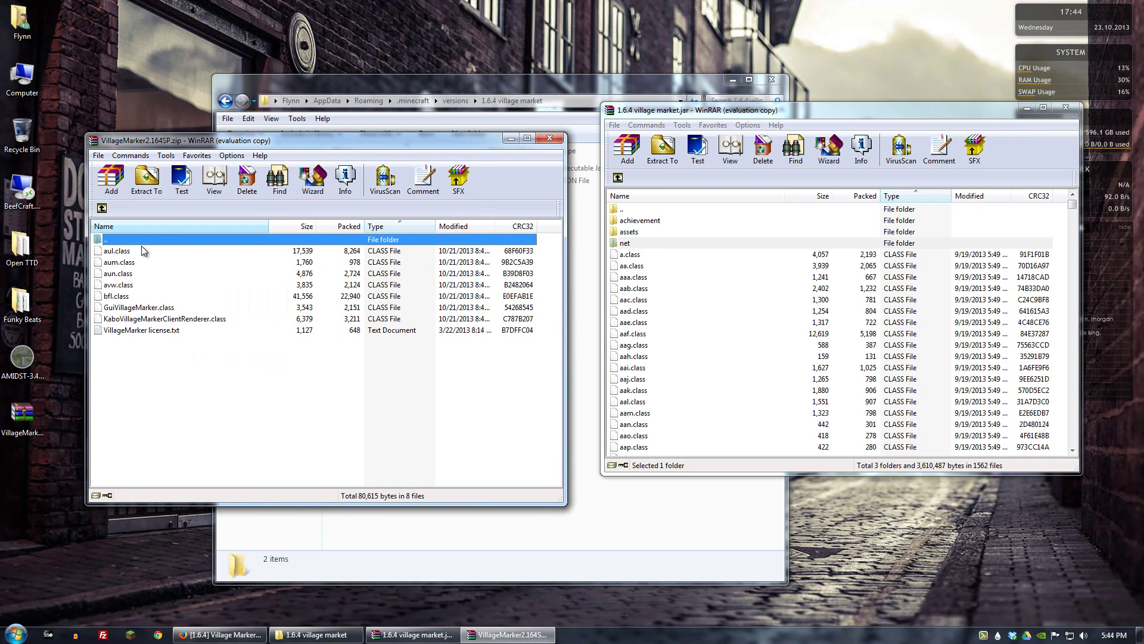
Step: Add the mod's class files, aul.class through KaboVillageMarkerClientRenderer.class, to "1.6.4 village market.jar" with the default archive settings
left_click(118, 252)
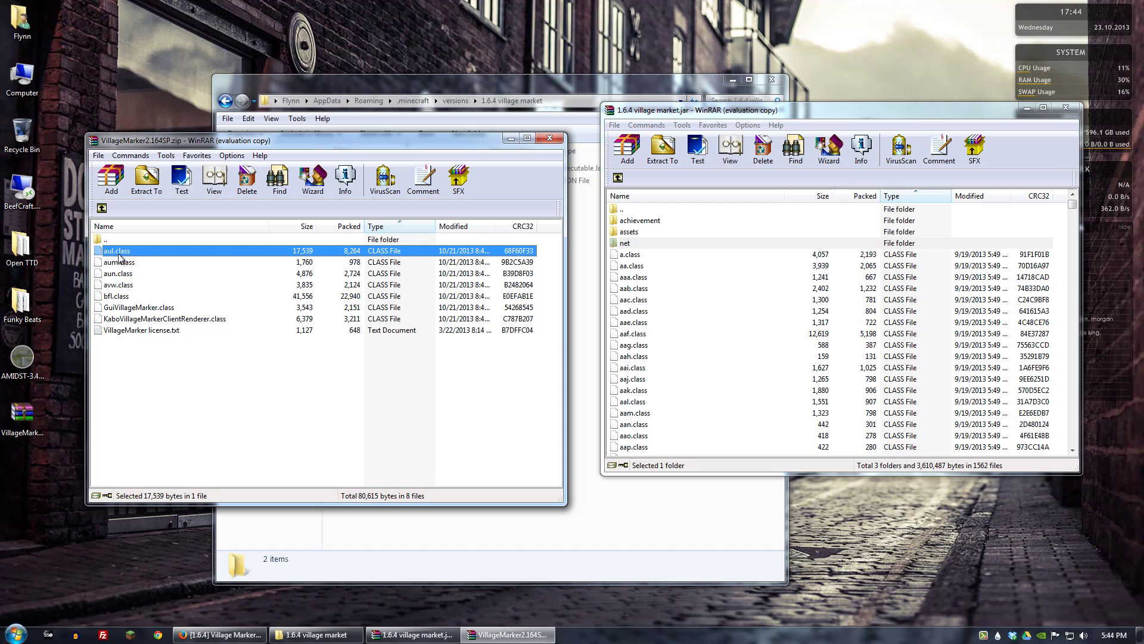
left_click(124, 322, "shift")
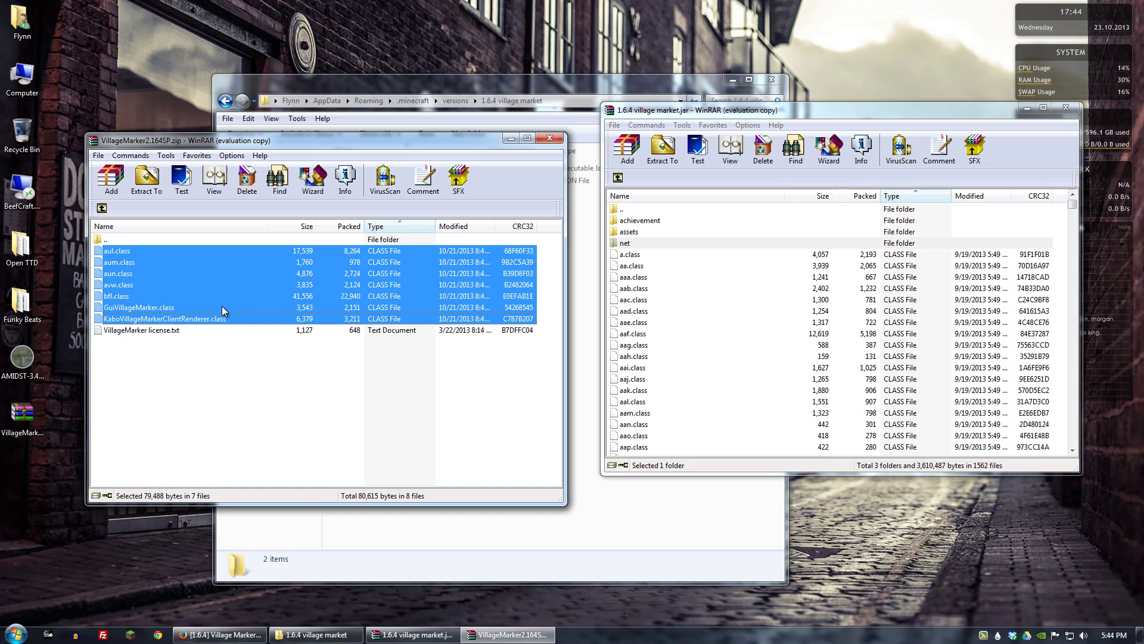
left_click(765, 120)
left_click_drag(764, 121, 747, 155)
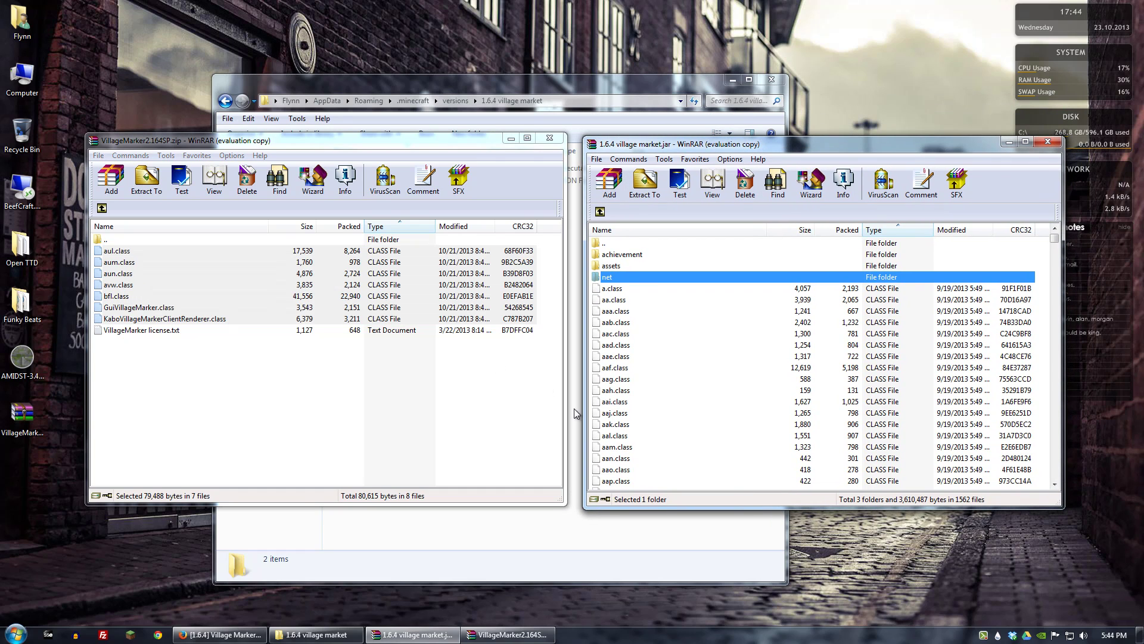
left_click(659, 401)
left_click_drag(98, 268, 649, 416)
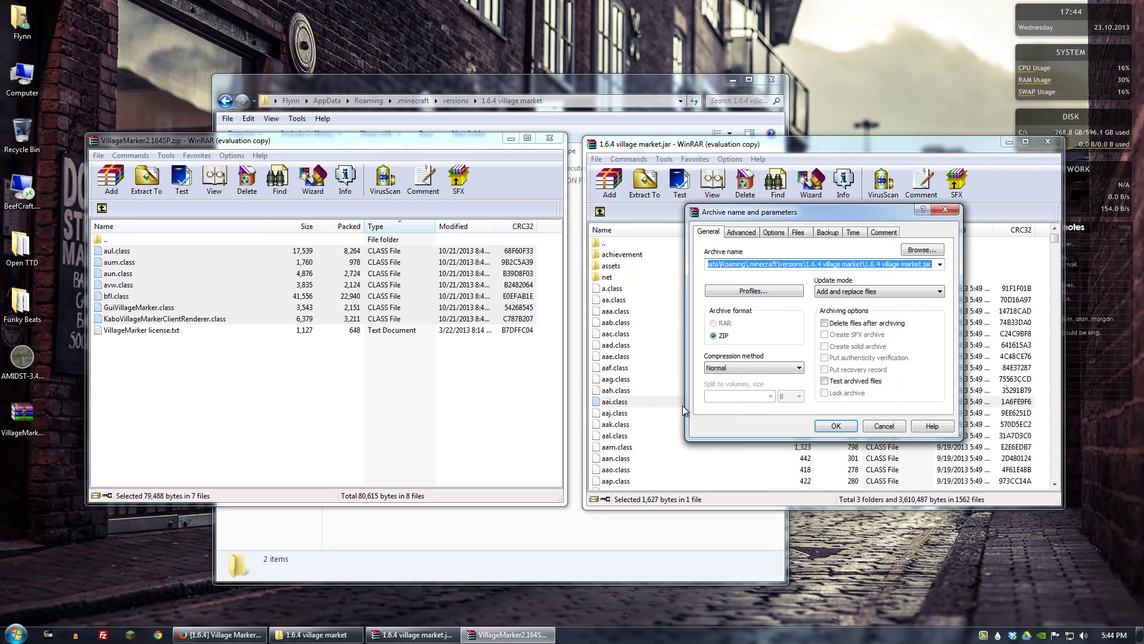
left_click(834, 426)
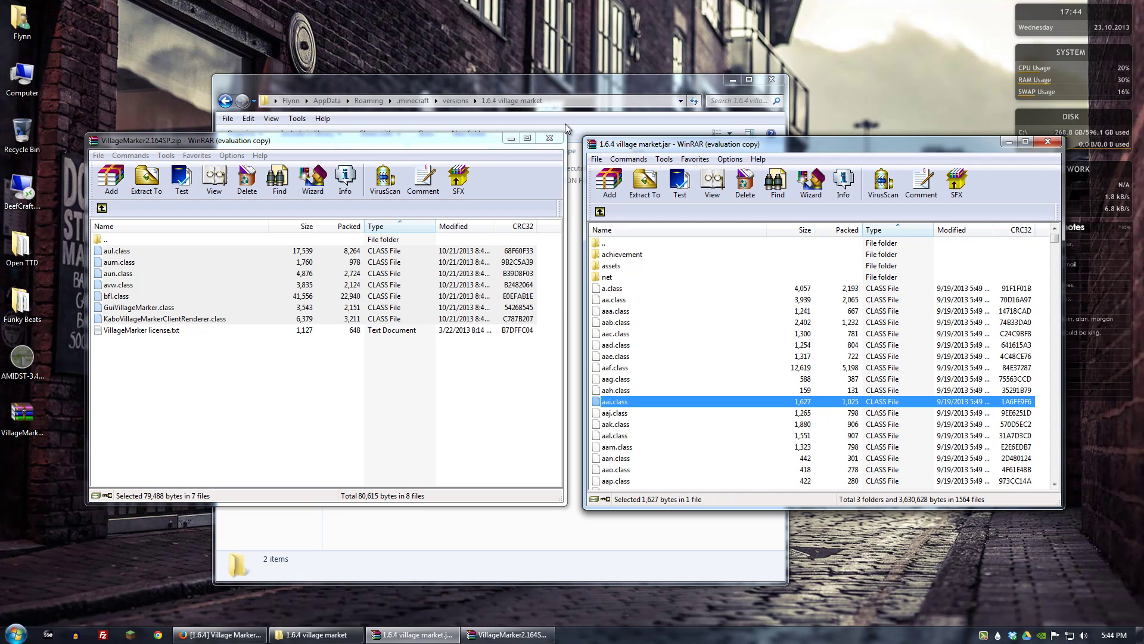
Step: Close both archive windows and the "1.6.4 village market" folder window
left_click(549, 138)
left_click(1050, 142)
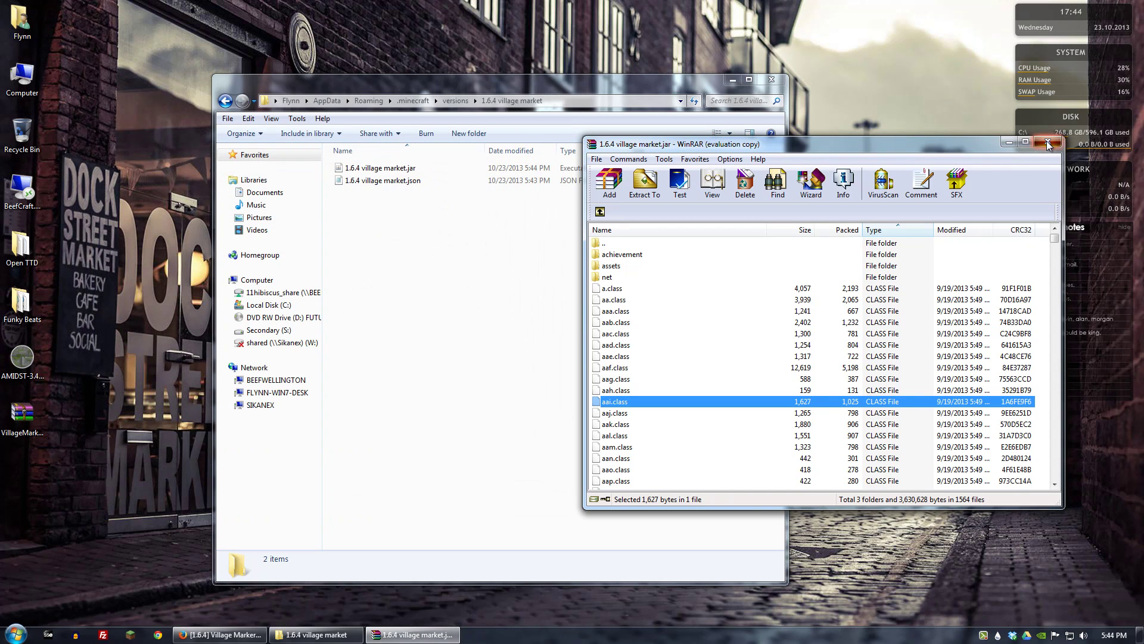
left_click(771, 79)
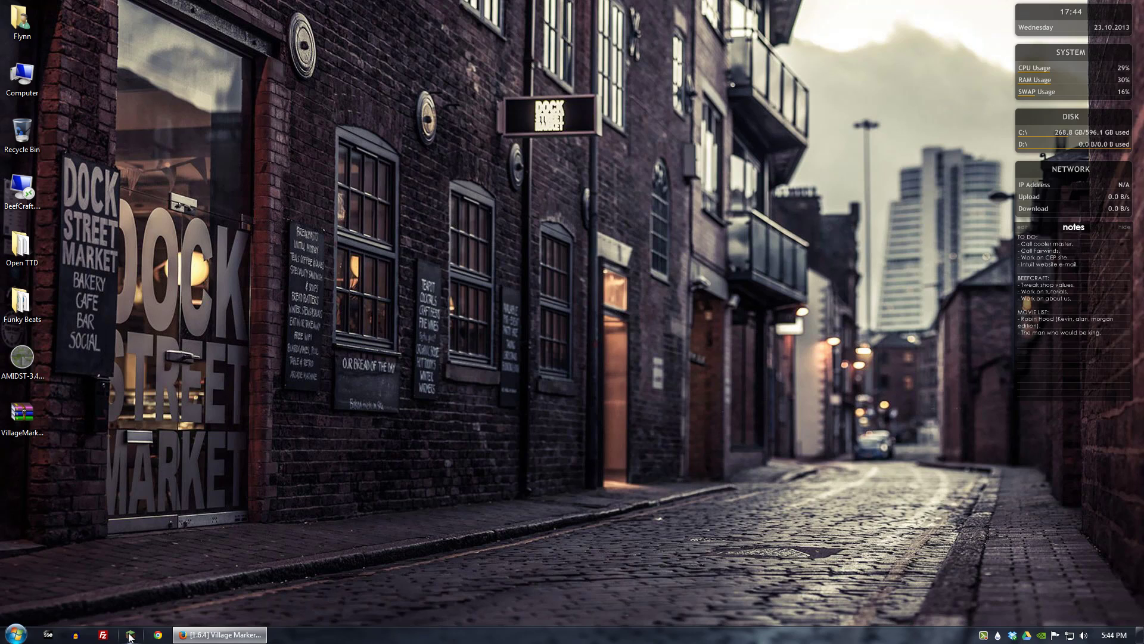
Step: Start the Minecraft Launcher and save a new profile named "Village Marker" that uses version "release 1.6.4 village market"
left_click(130, 635)
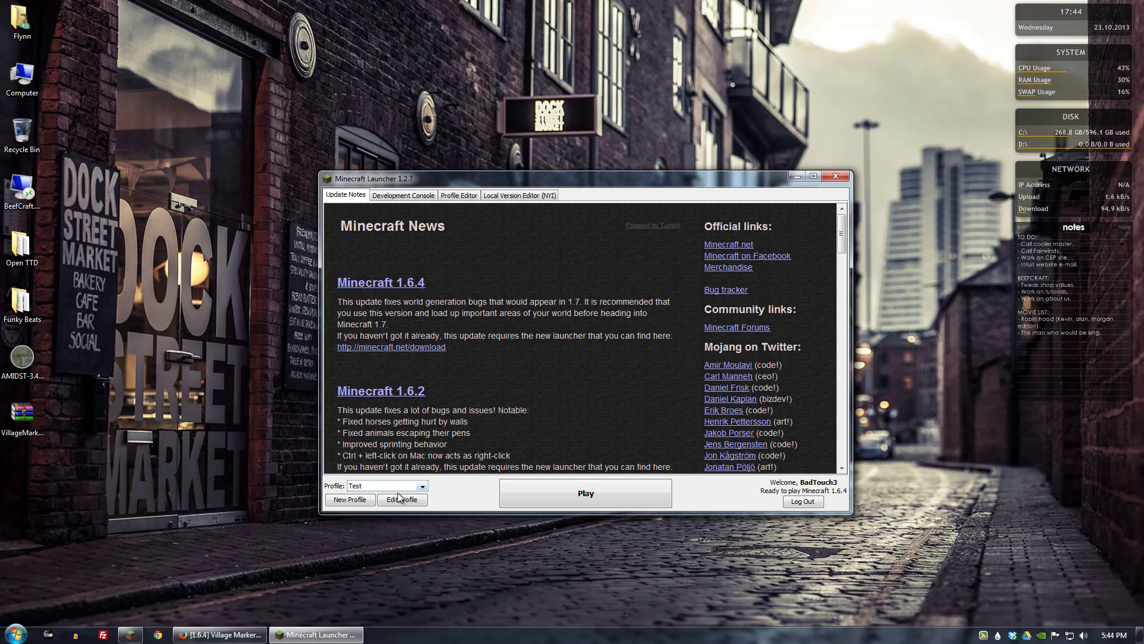
left_click(350, 499)
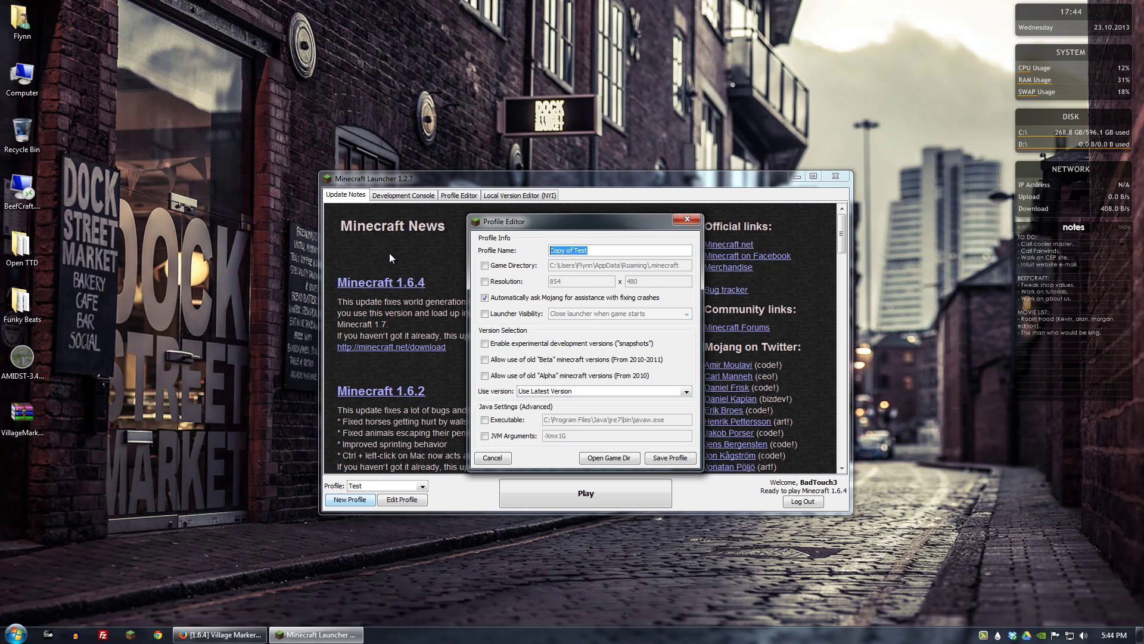
type("Village Marker")
left_click_drag(513, 219, 509, 218)
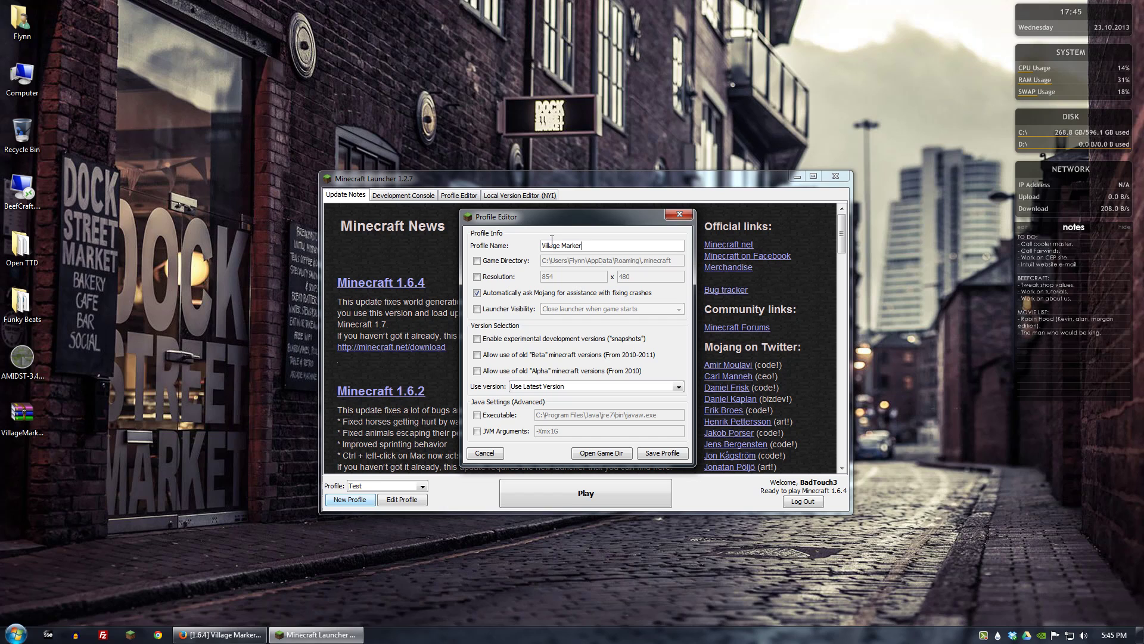
left_click(511, 387)
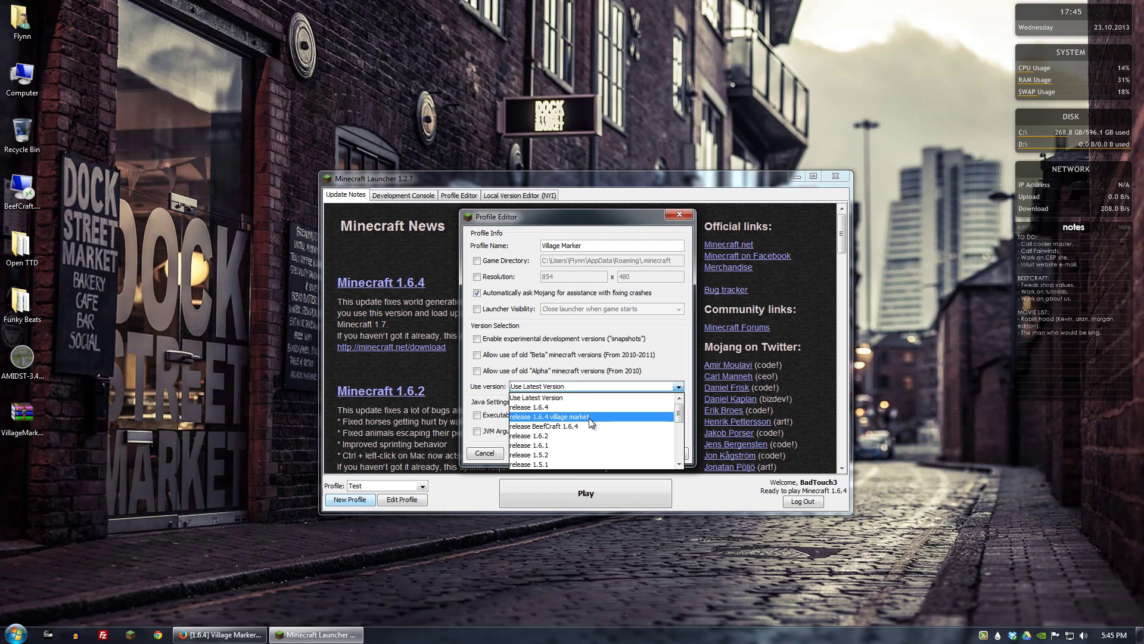
left_click(560, 416)
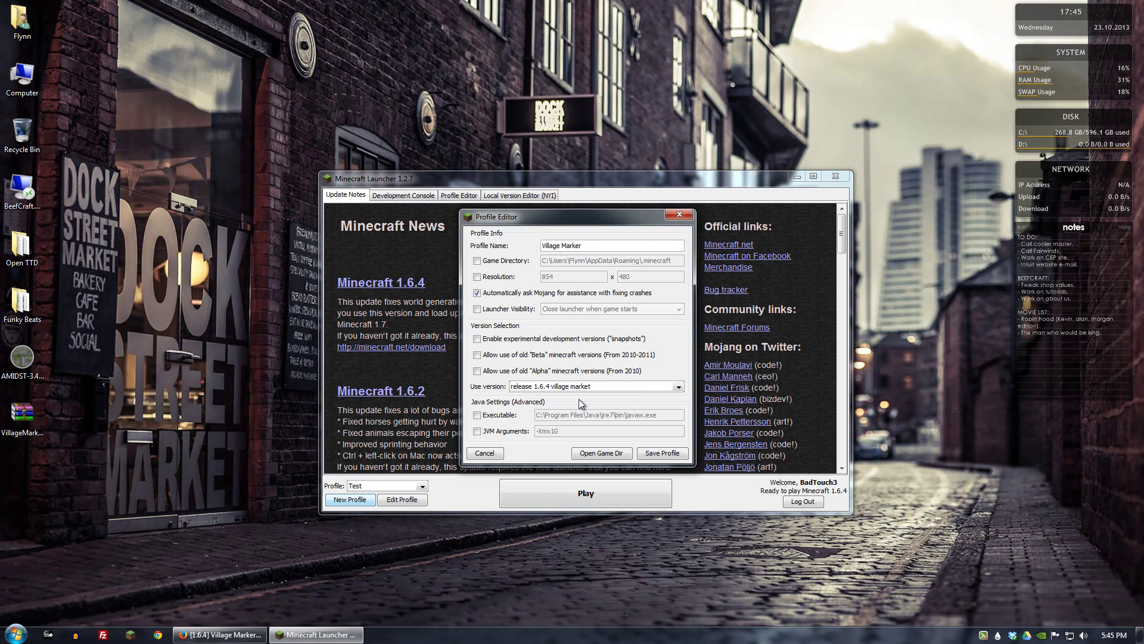
left_click(655, 455)
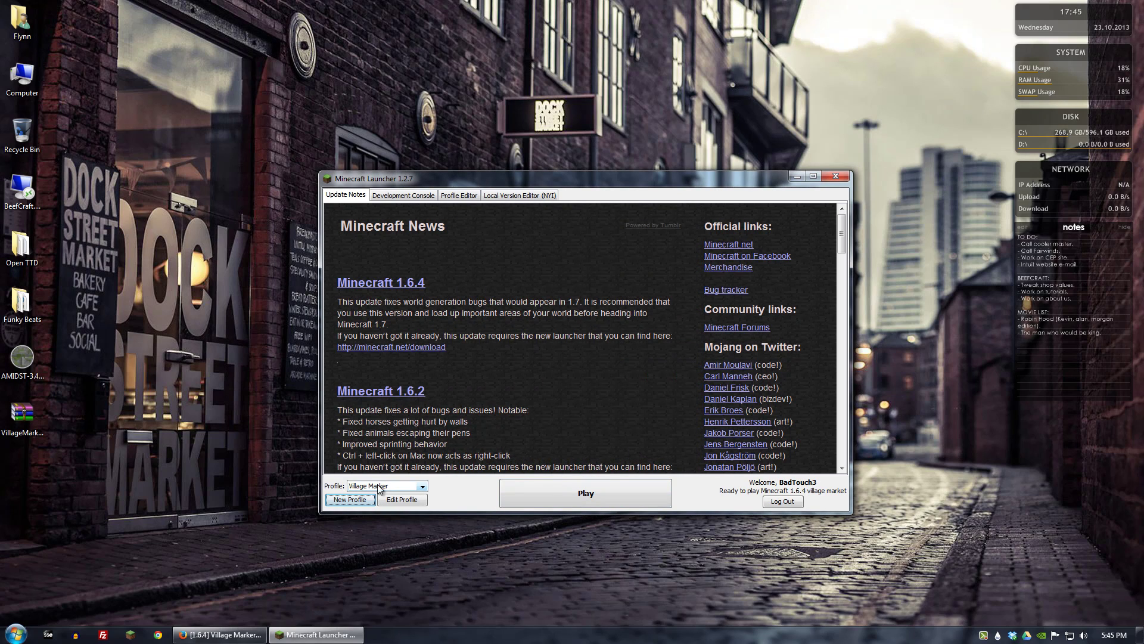
Step: Launch the game with the Village Marker profile and load the singleplayer world "Village Marker"
left_click(576, 502)
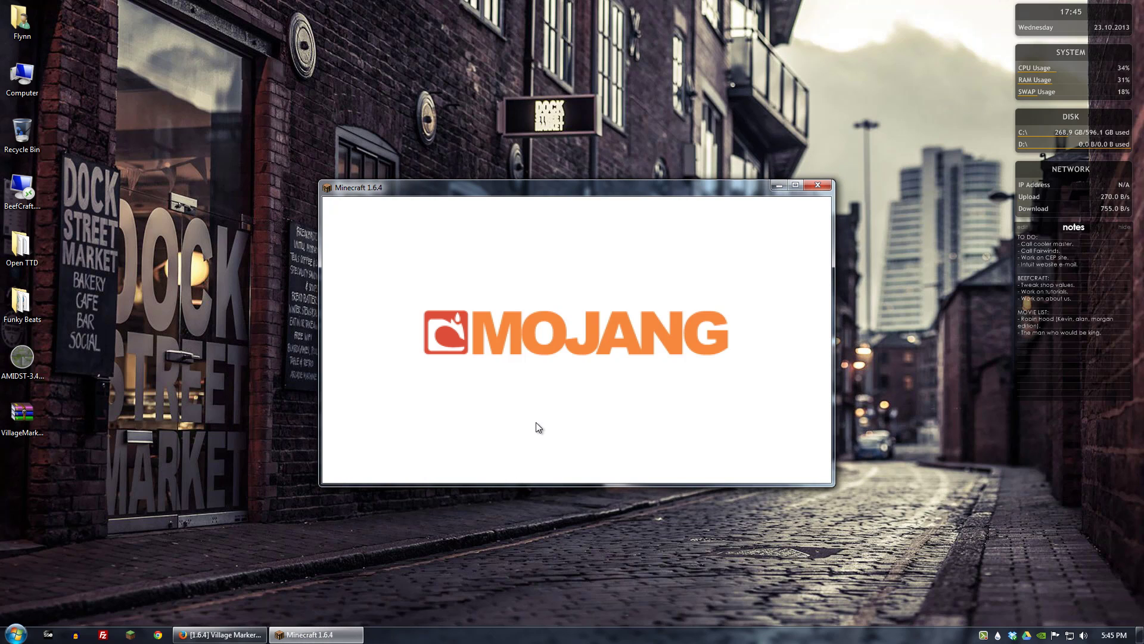
left_click(554, 334)
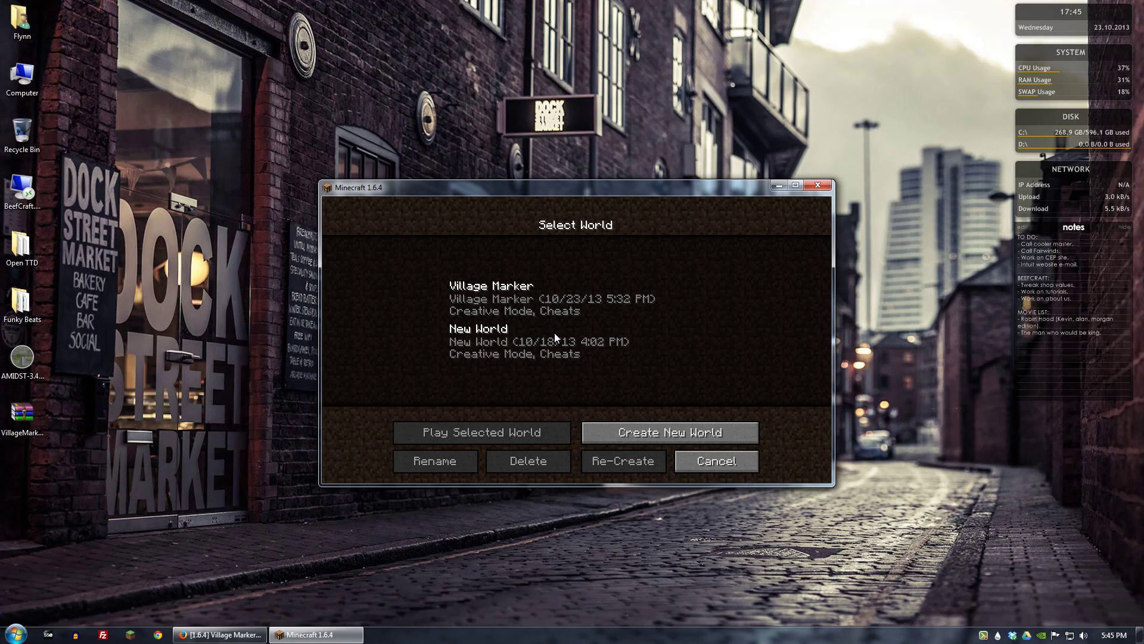
left_click(527, 299)
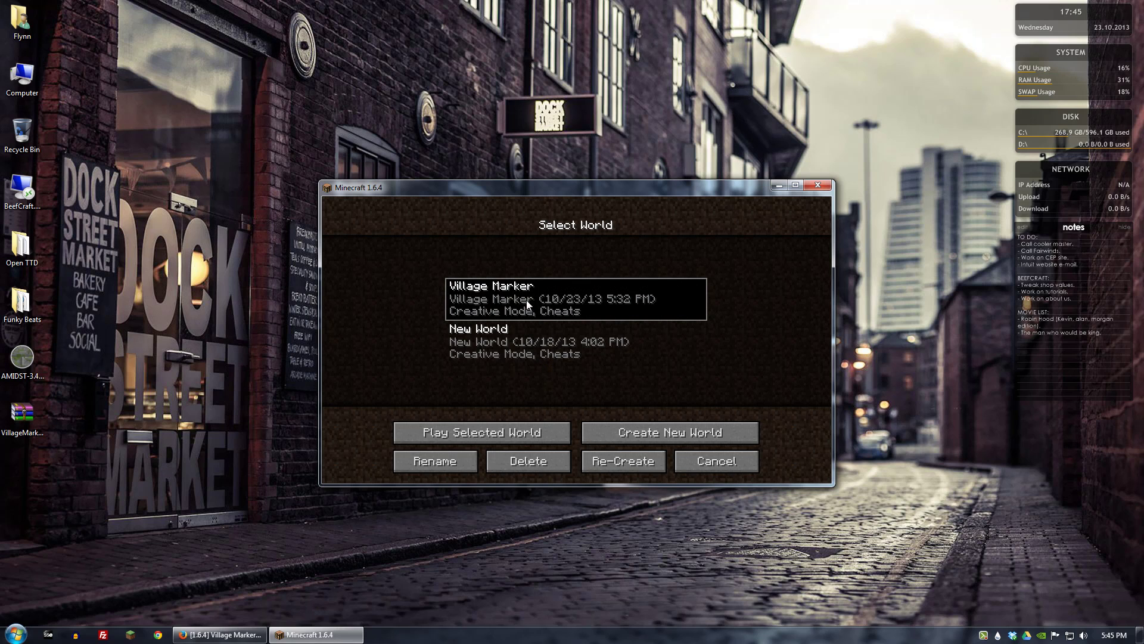
double_click(520, 293)
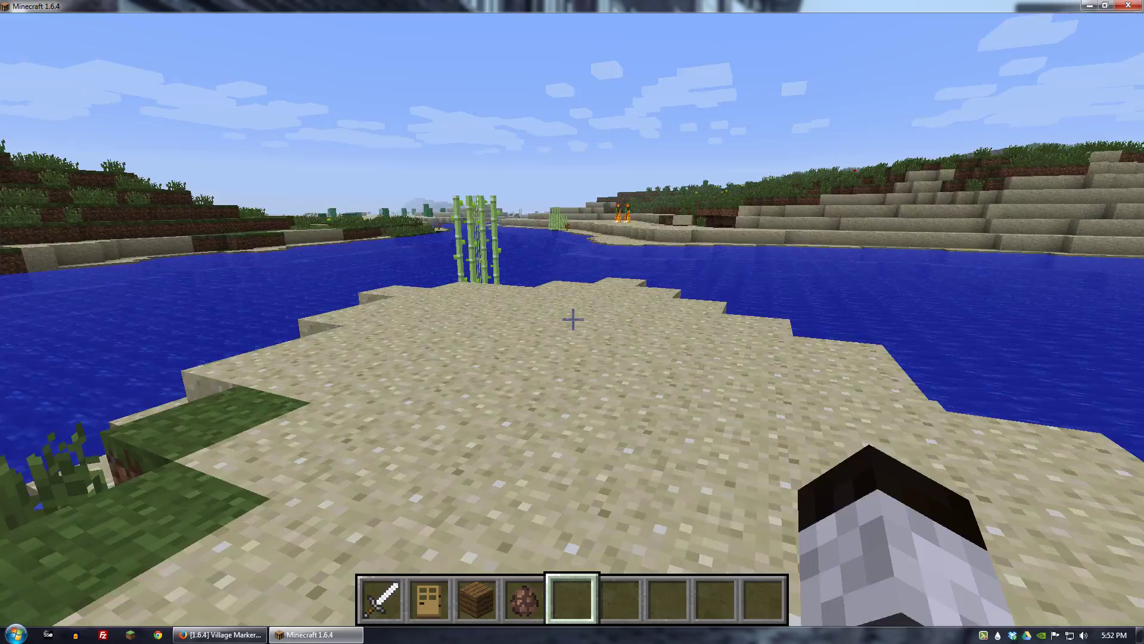
Step: Place a row of wooden doors side by side on the sand near the water
mouse_move(573, 319)
scroll(572, 319, "up", 3)
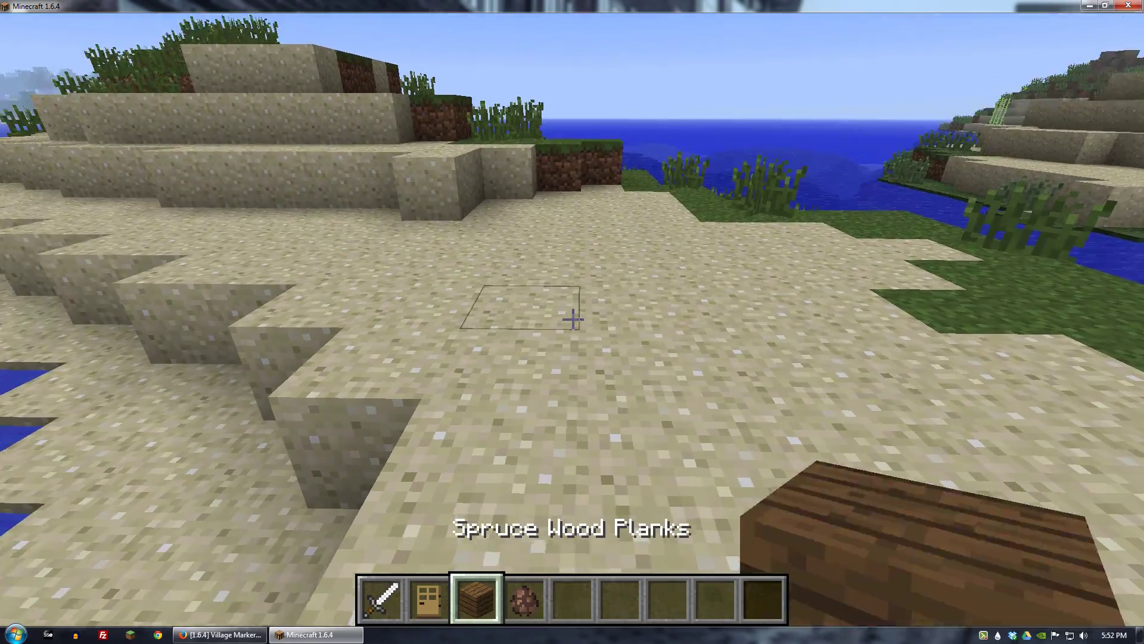
right_click(573, 319)
right_click(573, 319)
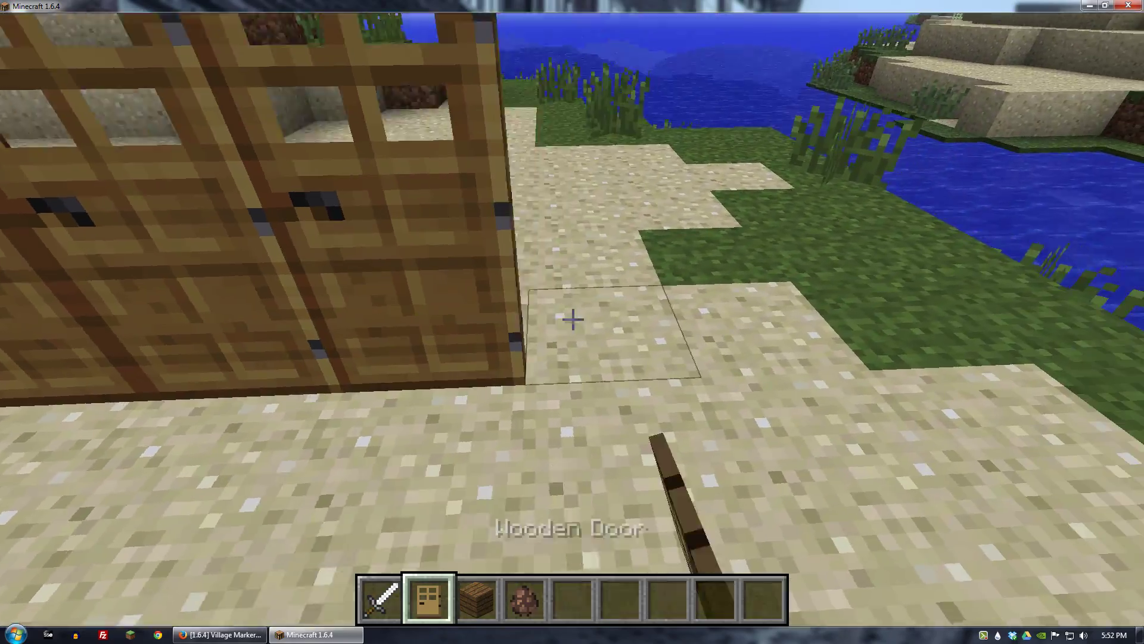
right_click(572, 320)
key("s")
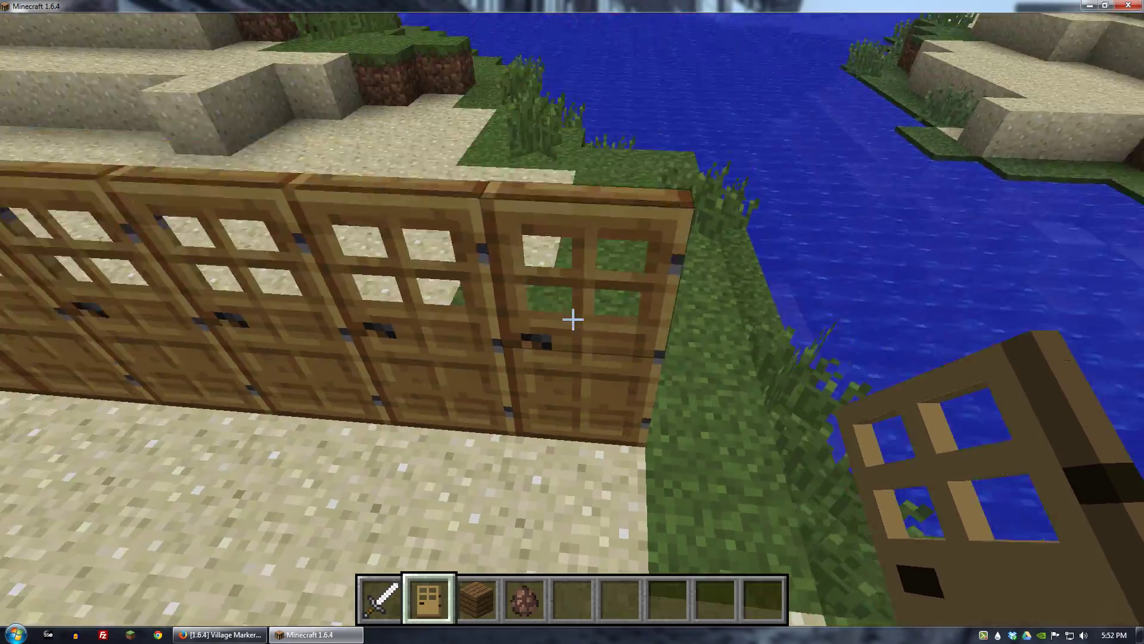
mouse_move(572, 320)
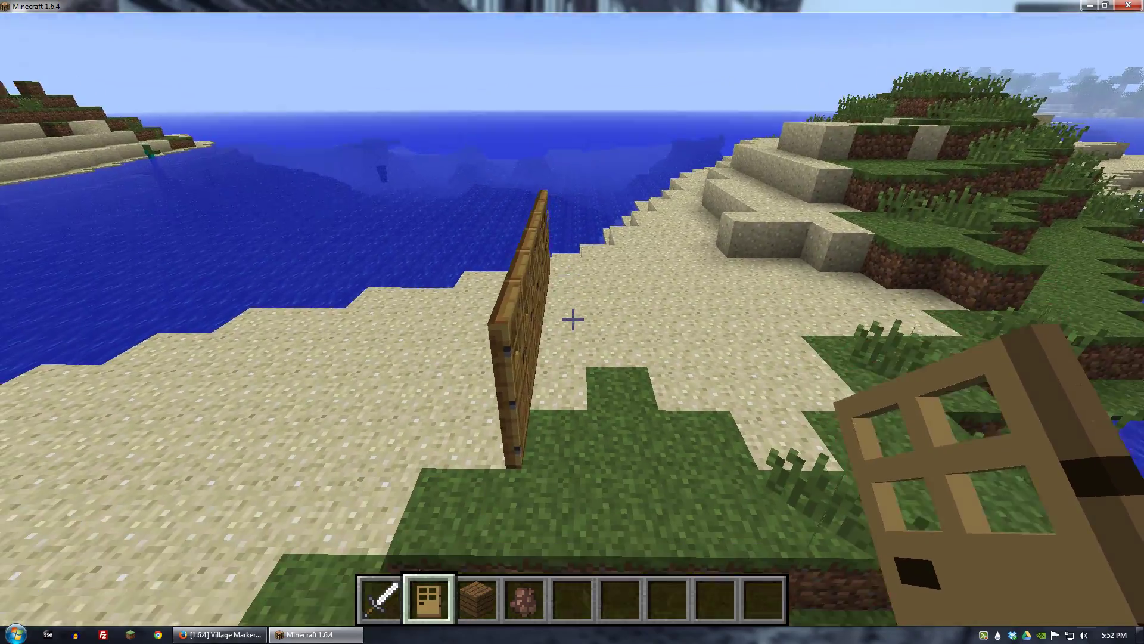
Step: Build a roof of Spruce Wood Planks over the full row of wooden doors
scroll(573, 319, "down", 1)
right_click(572, 319)
right_click(572, 320)
right_click(572, 320)
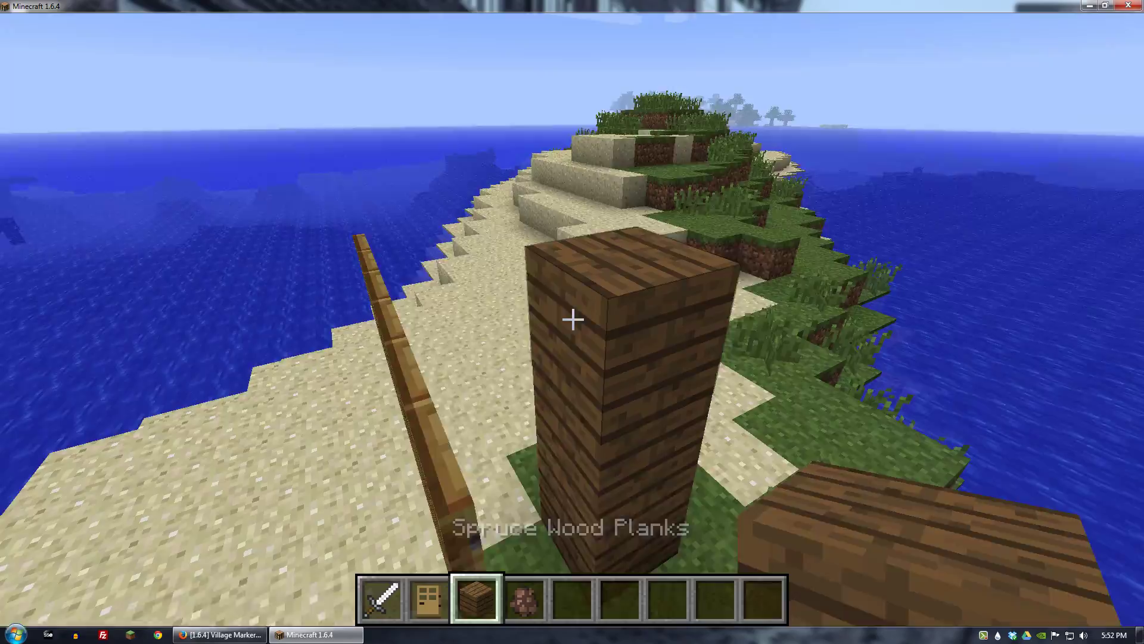
right_click(572, 319)
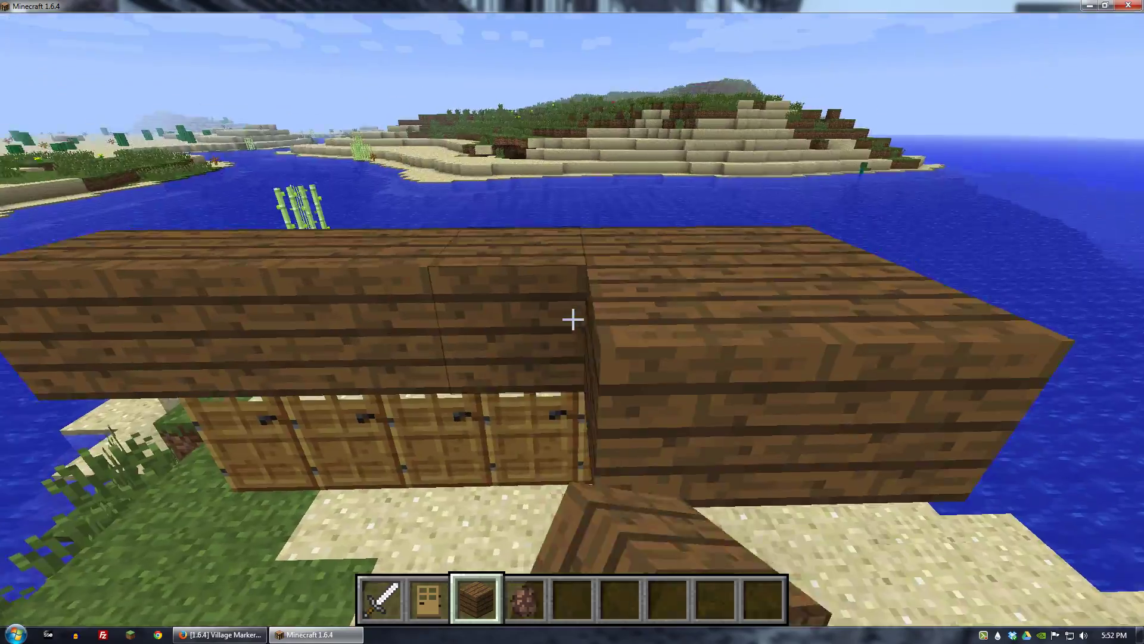
key("a")
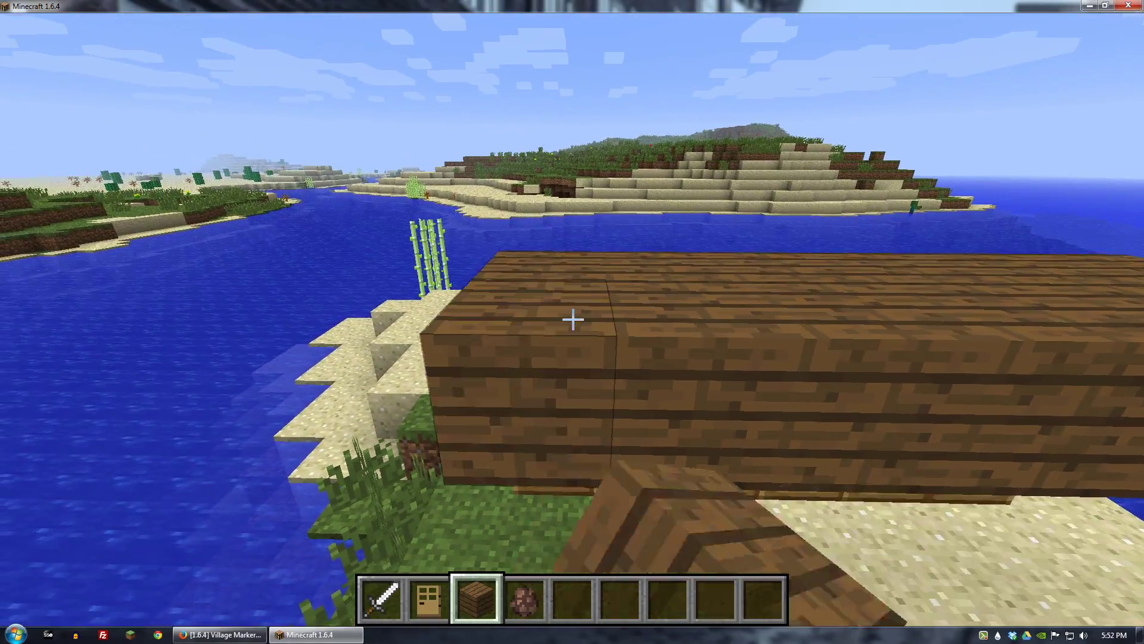
Step: Spawn a villager in front of the doors and back away to view the village markers from a distance
key("4")
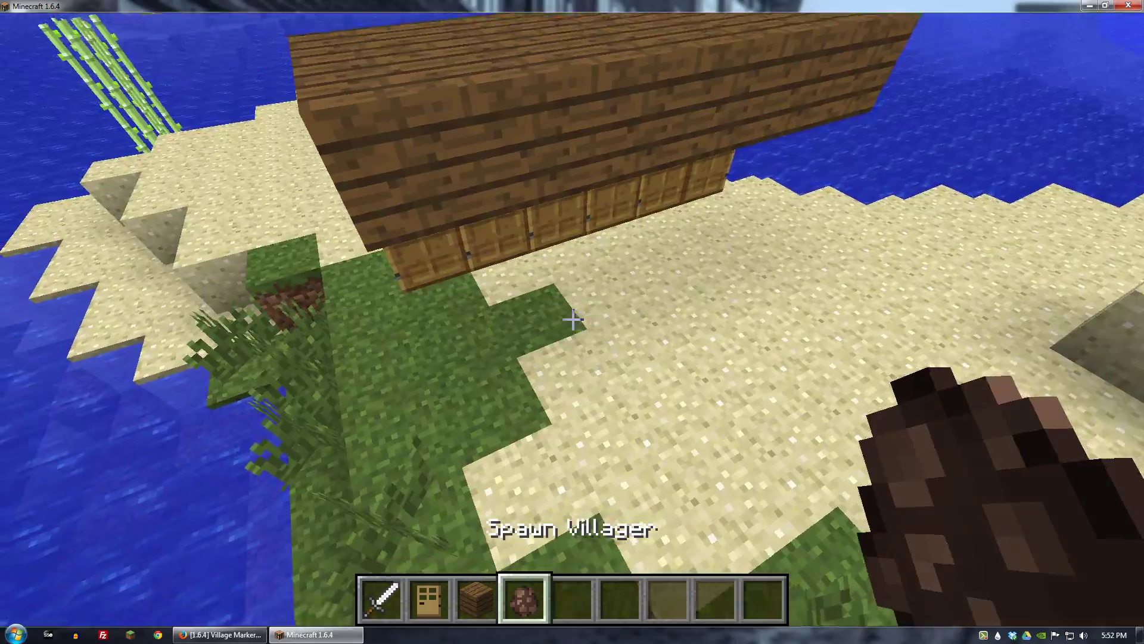
right_click(572, 320)
key("s")
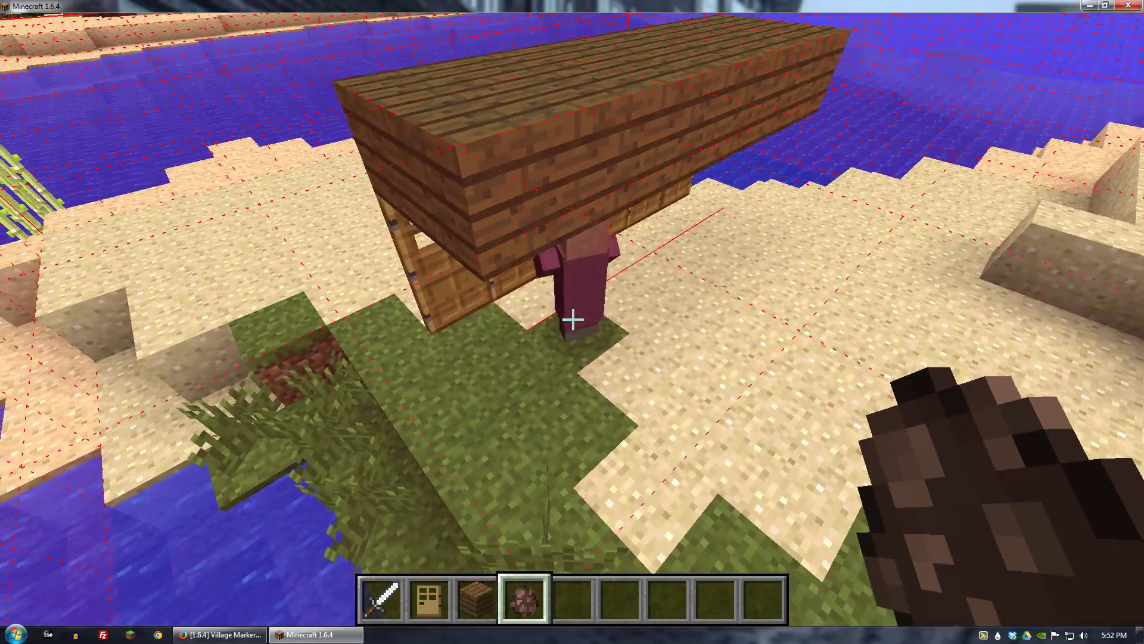
key("s")
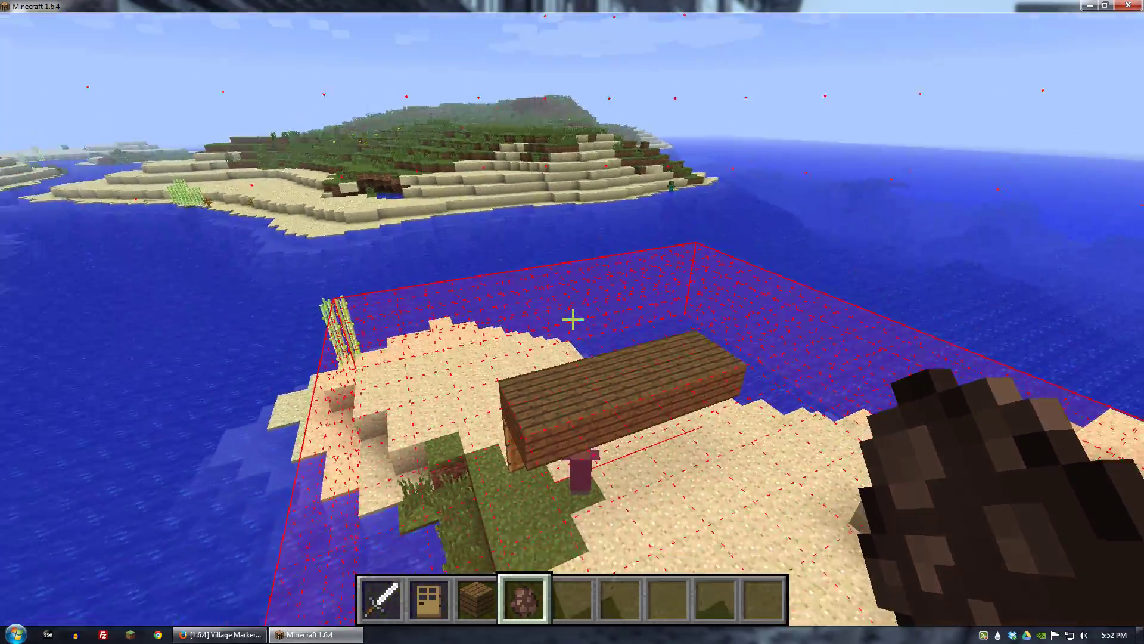
key("s")
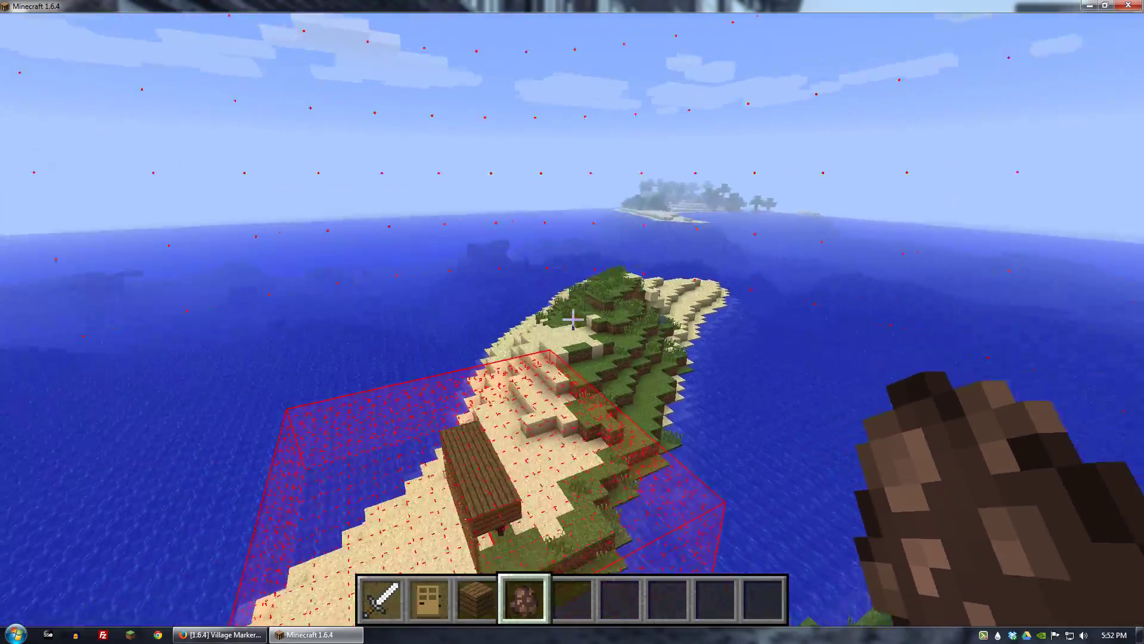
scroll(572, 320, "down", 1)
key("s")
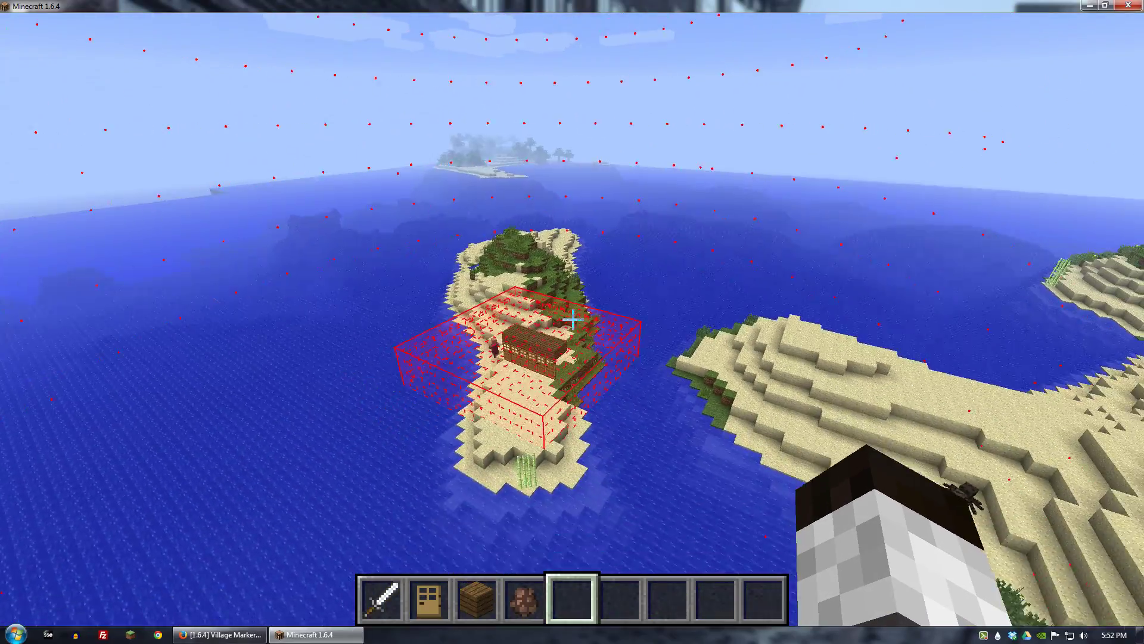
key("s")
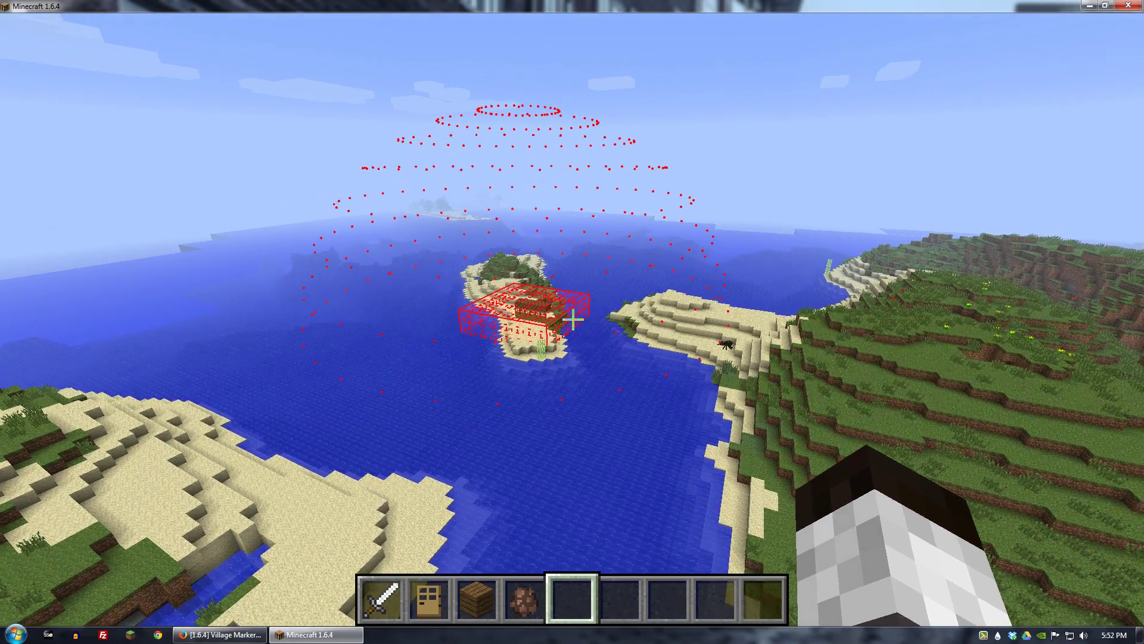
Step: Open the Village Marker settings from the game options and set Sphere Density to 5100 dots
key("Escape")
left_click(492, 375)
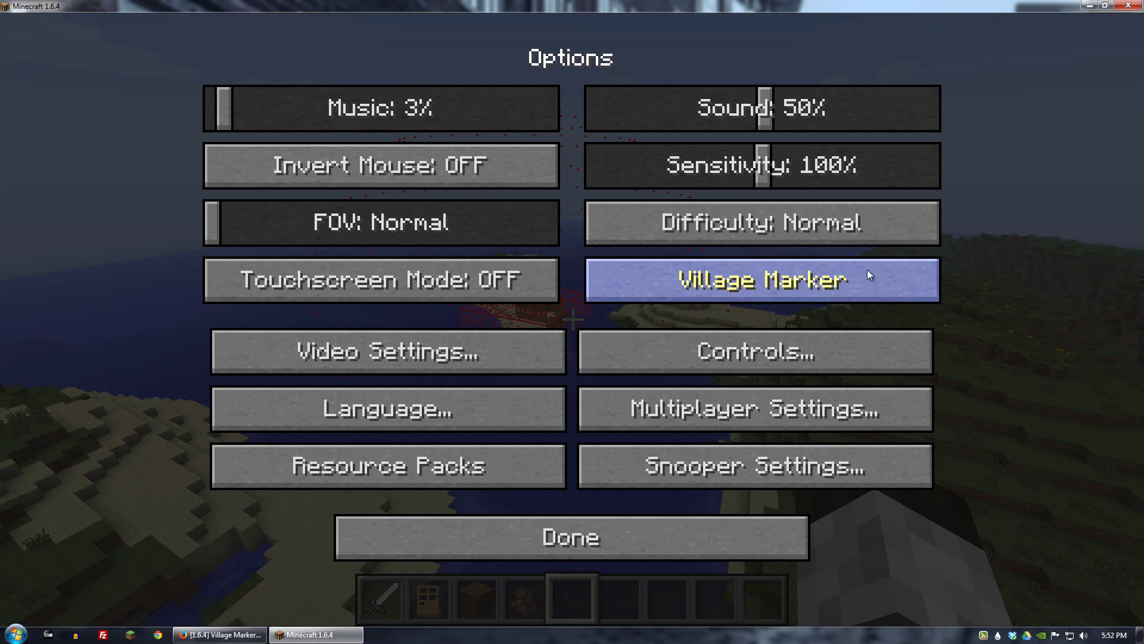
left_click(708, 288)
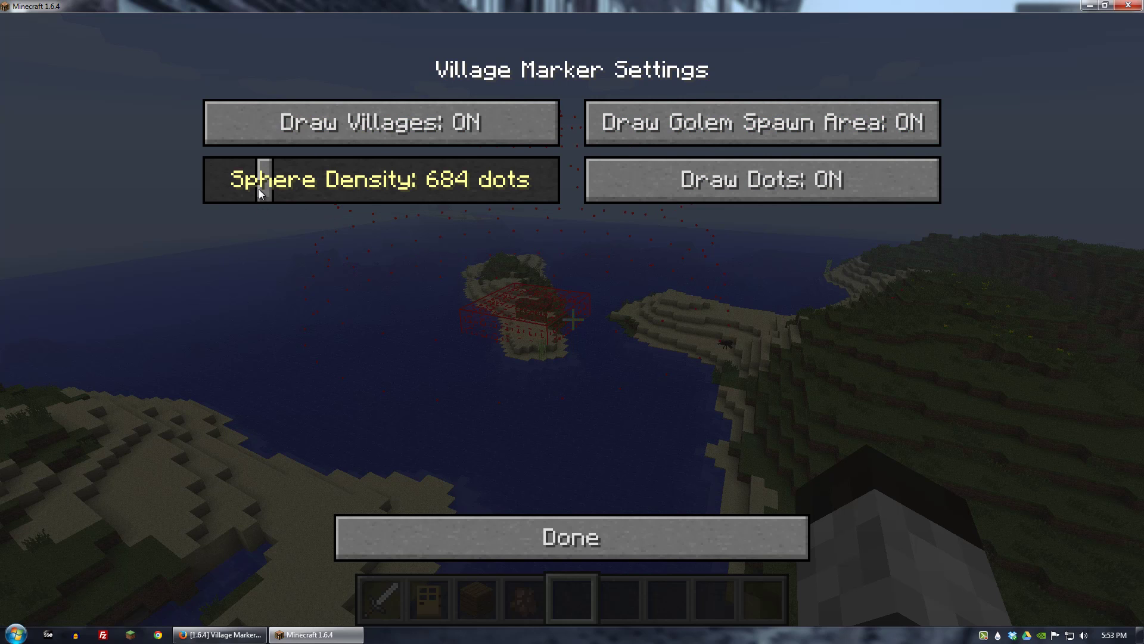
left_click_drag(263, 189, 579, 202)
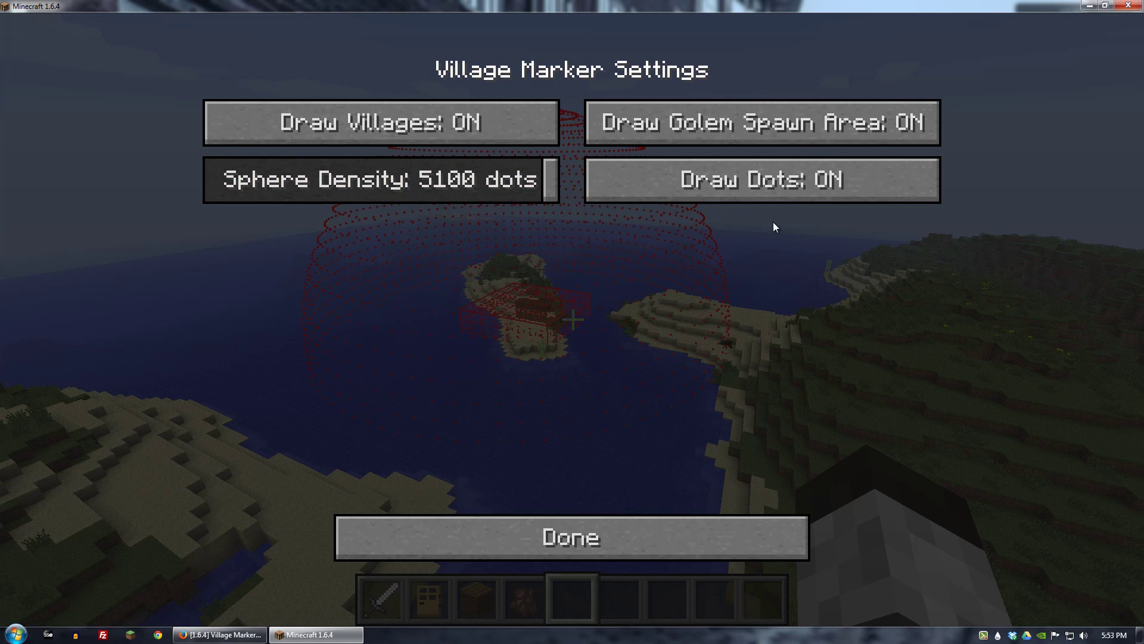
Step: Toggle Draw Dots, Draw Golem Spawn Area and Draw Villages off and back on
left_click(783, 192)
left_click(784, 189)
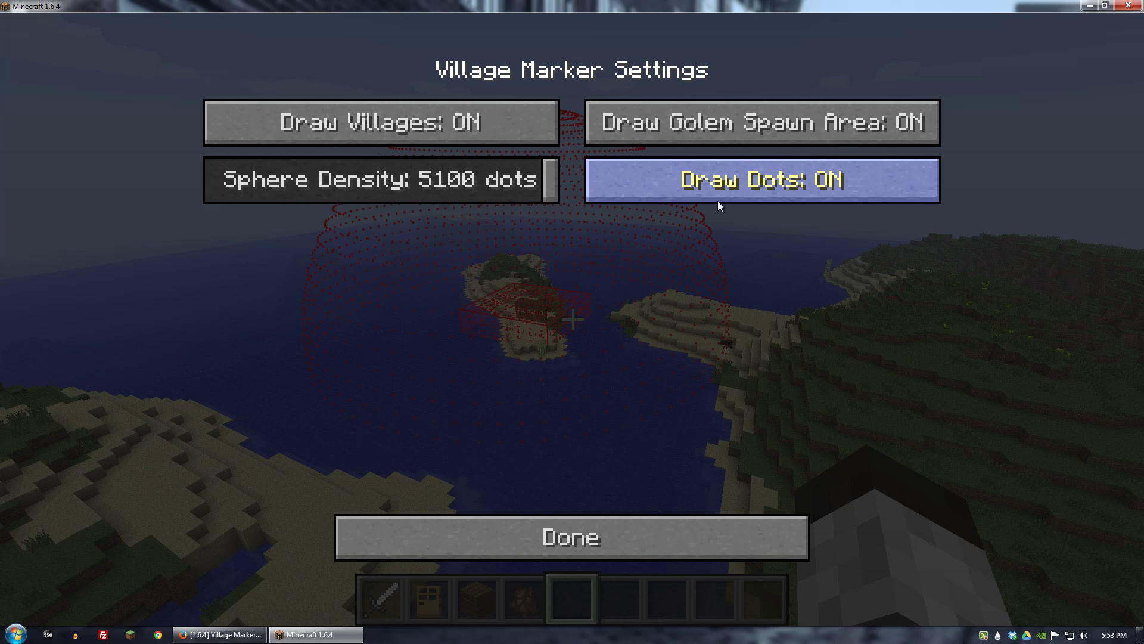
left_click(689, 128)
left_click(689, 128)
left_click(500, 126)
left_click(493, 126)
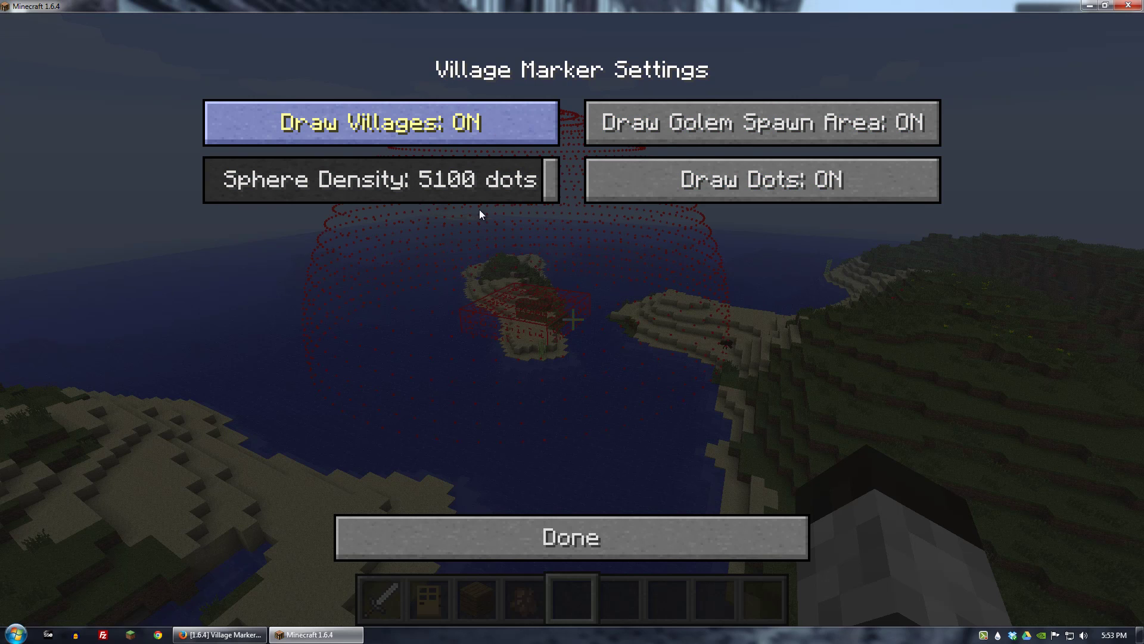
Step: Return to the game and examine the village sphere and golem spawn area around the door house from closer up
left_click(589, 537)
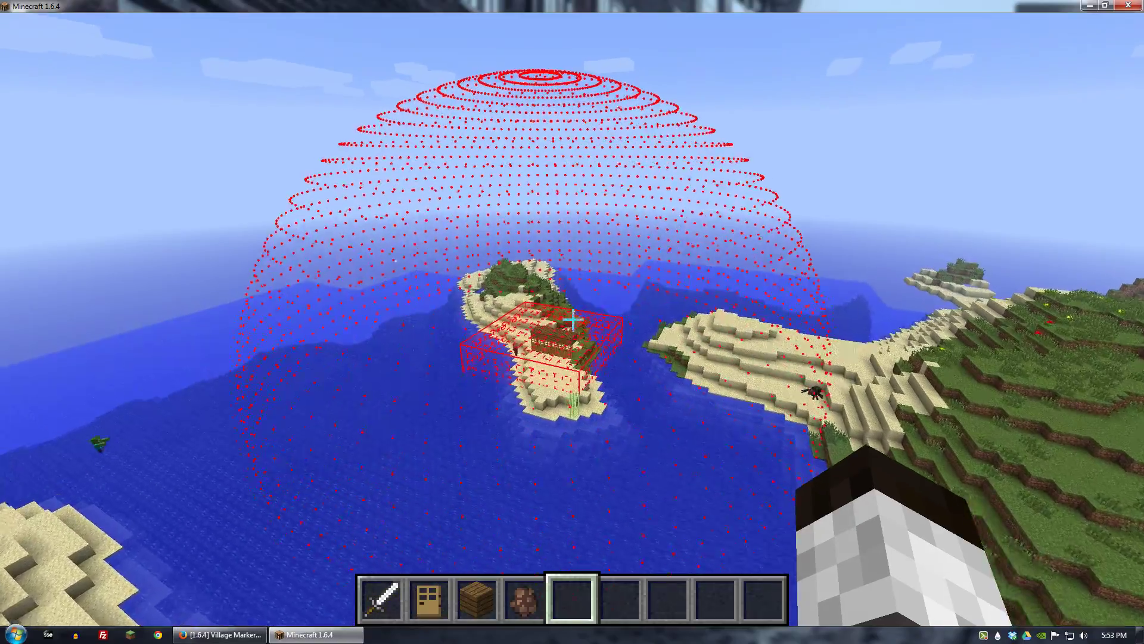
key("w")
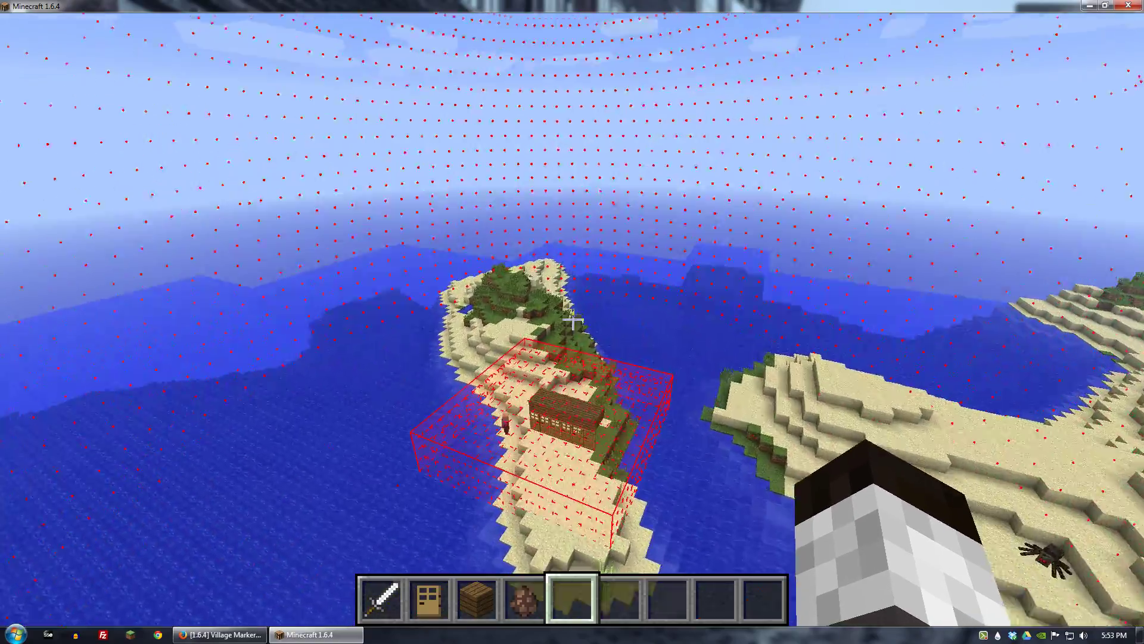
key("w")
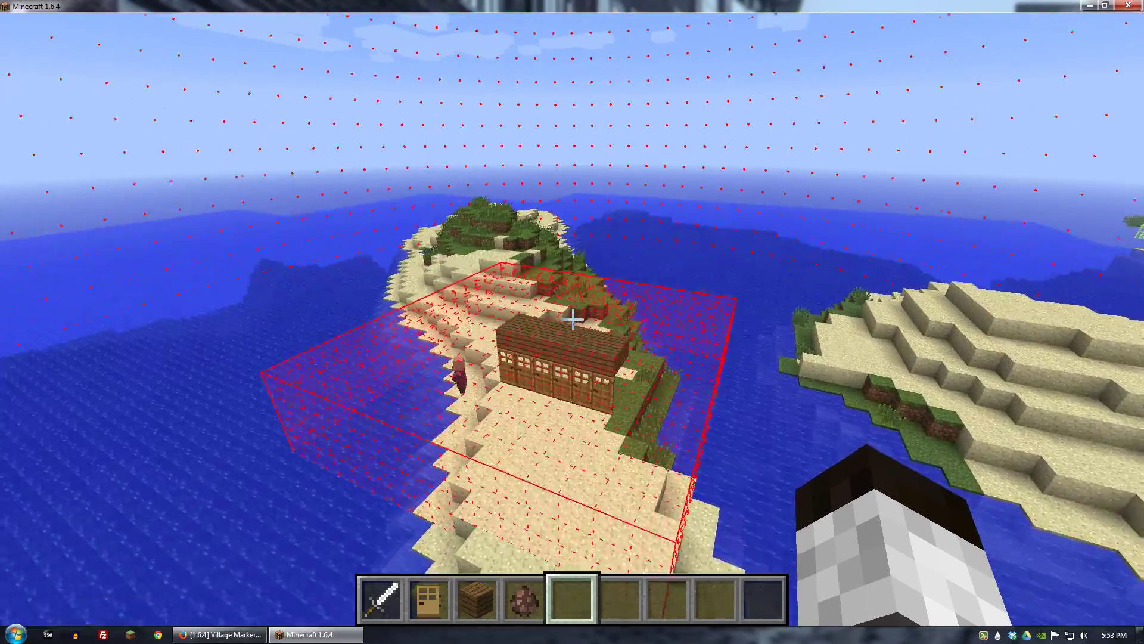
key("w")
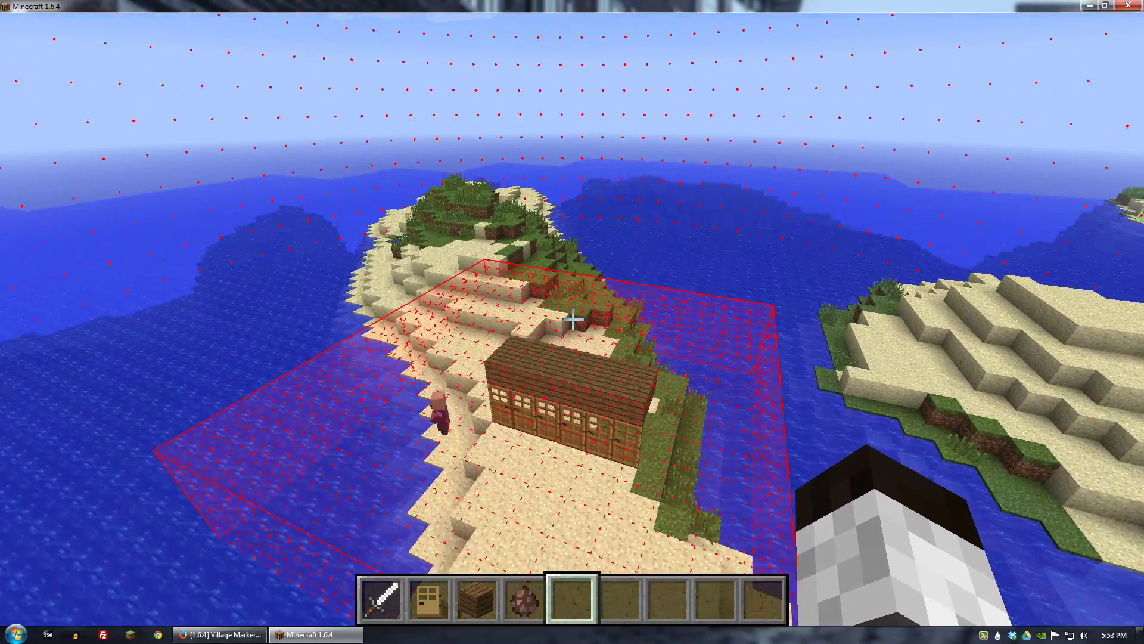
key("space")
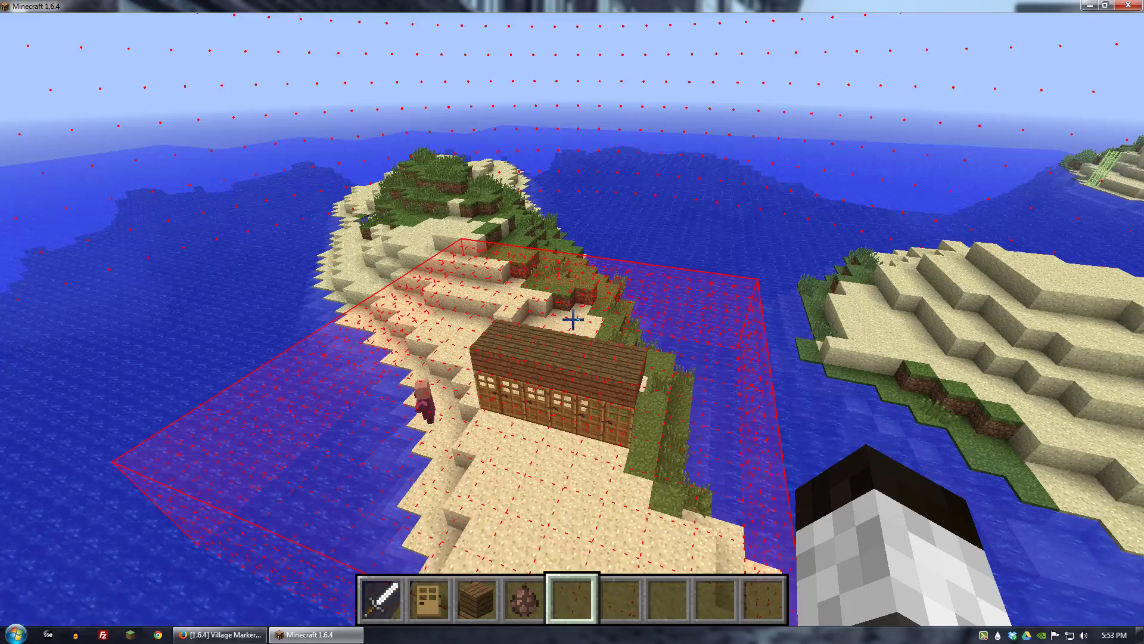
key("w")
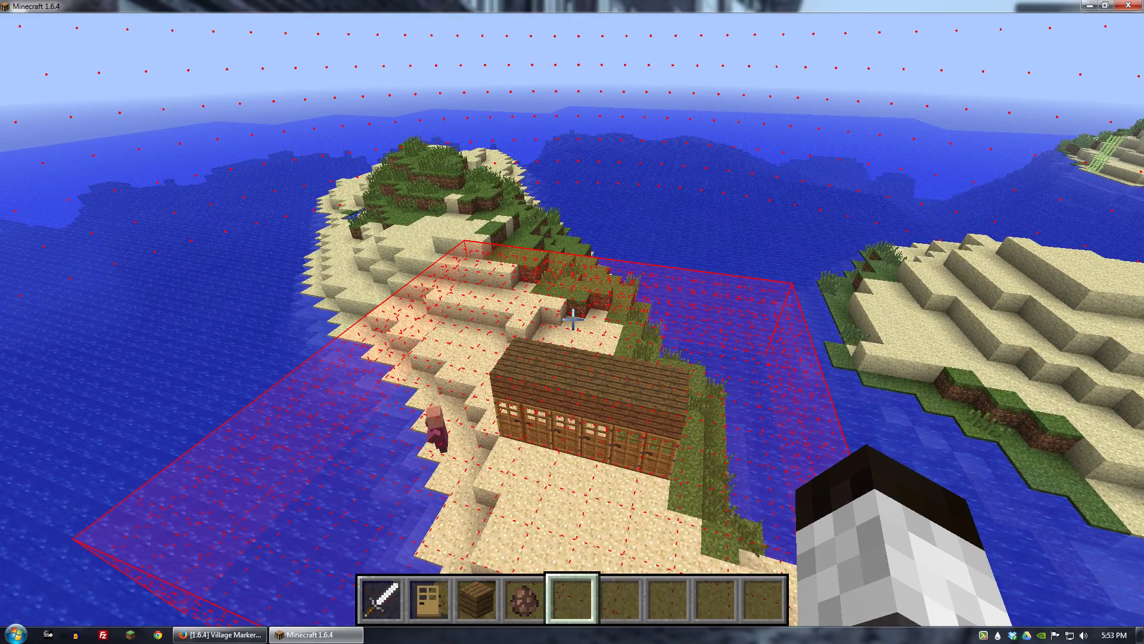